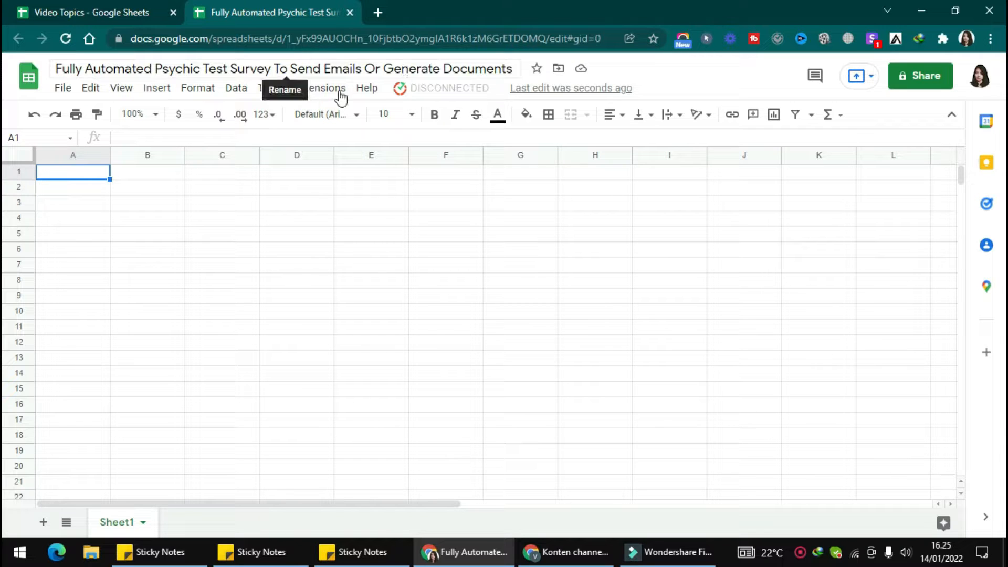
Load the "Psychic Test Survey" form template from the Kulfi Forms add-on into the spreadsheet.
click(328, 92)
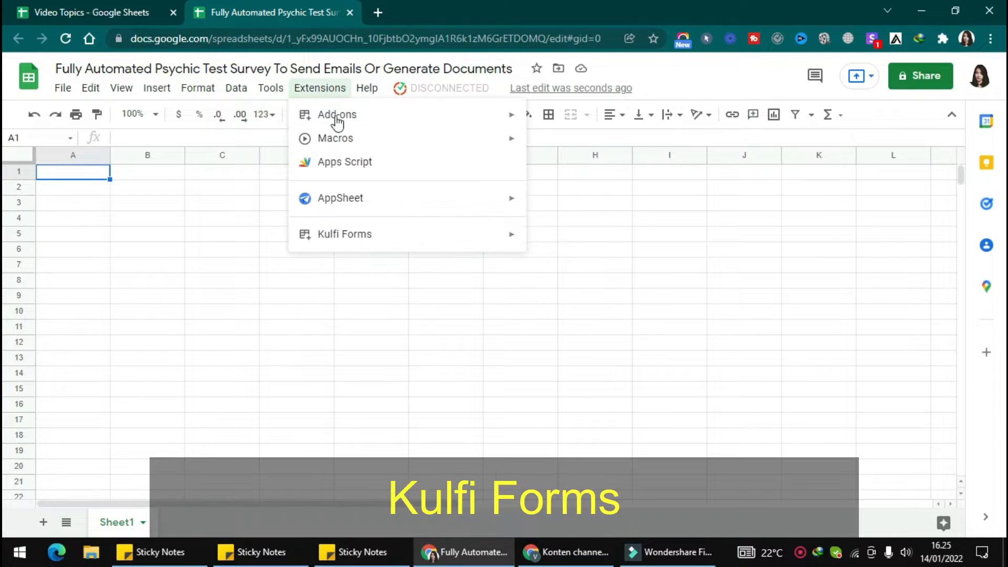
click(435, 242)
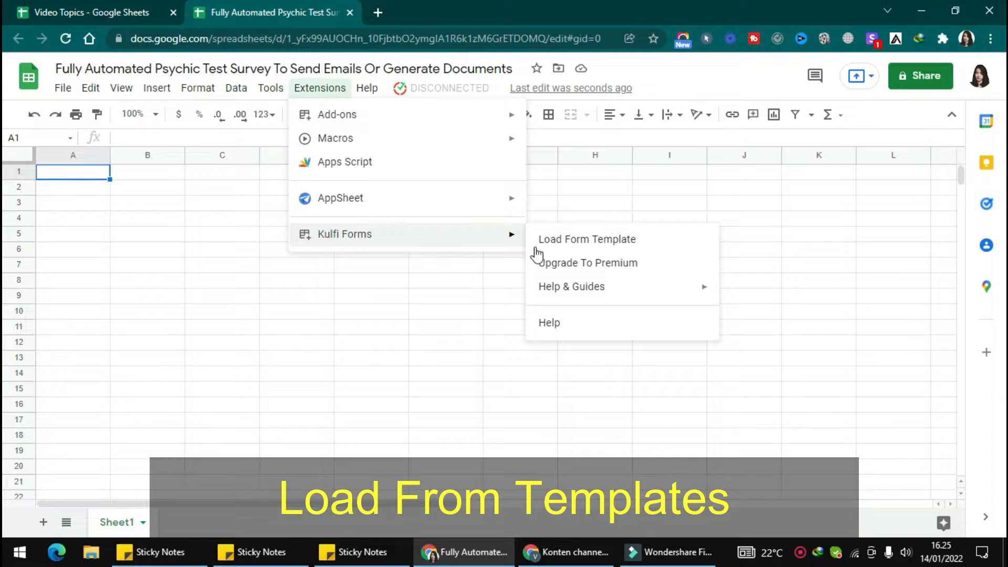
click(581, 241)
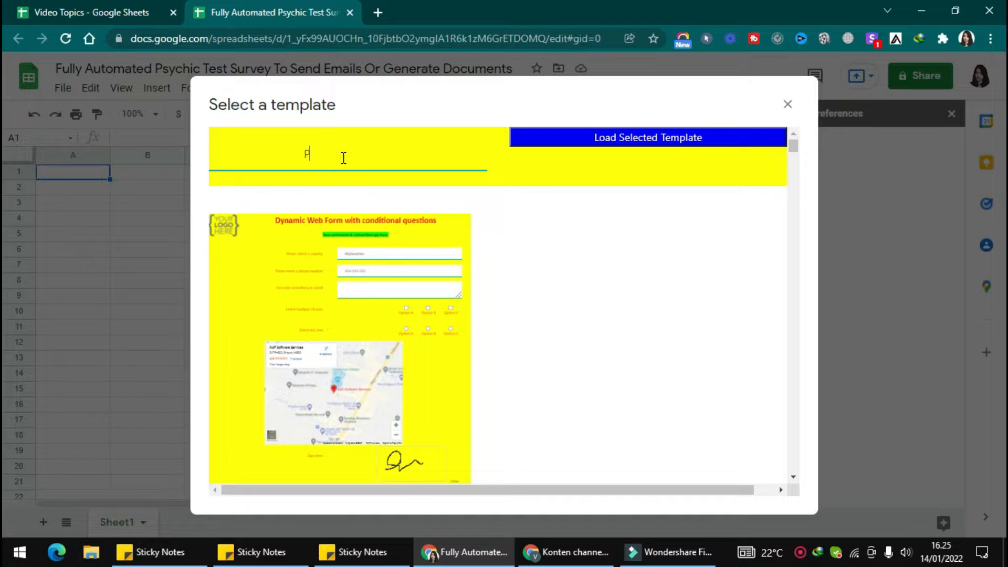
text(Psy)
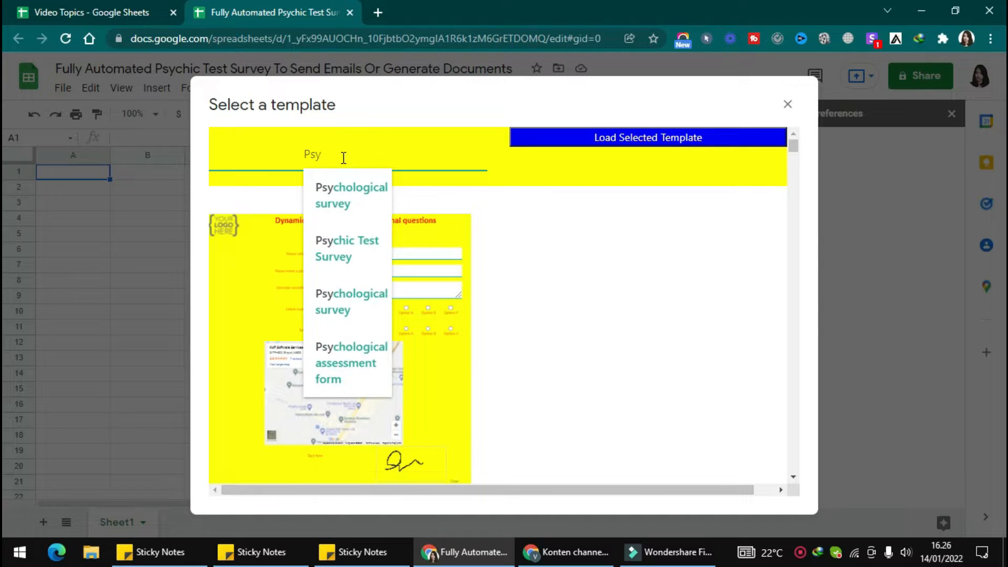
click(356, 233)
click(331, 279)
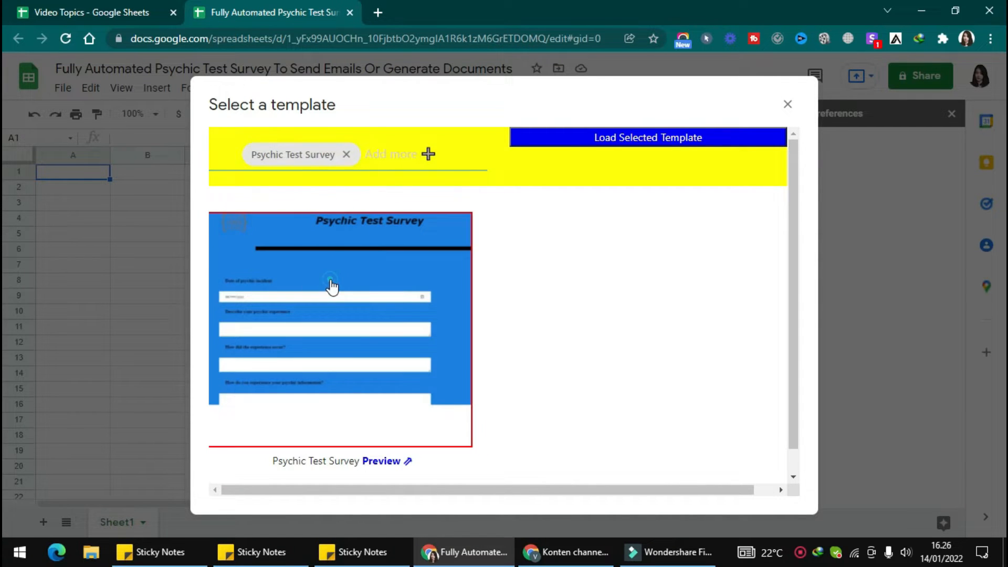
click(580, 142)
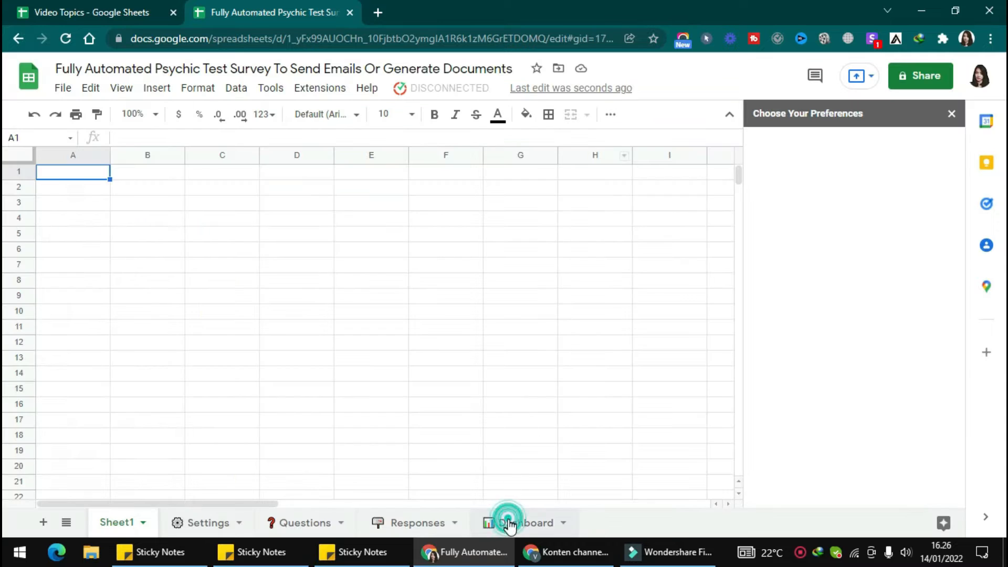
Look through the template's Dashboard, Responses, Questions and Settings sheets.
click(509, 524)
click(418, 523)
click(320, 524)
click(237, 524)
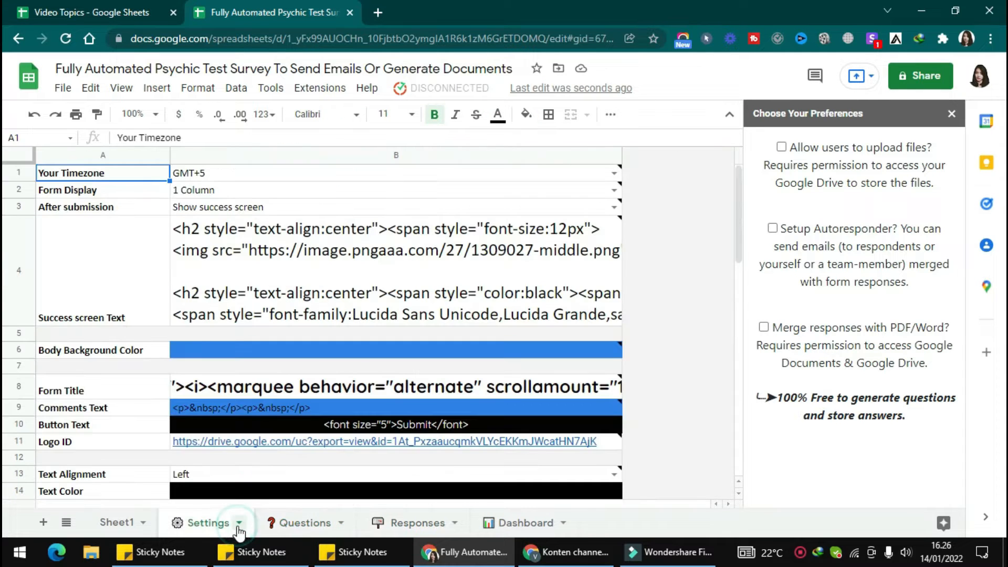
Reload the spreadsheet, request the Kulfi Forms form link and authorize Kulfi_Forms_ClientScript to access the account.
click(65, 38)
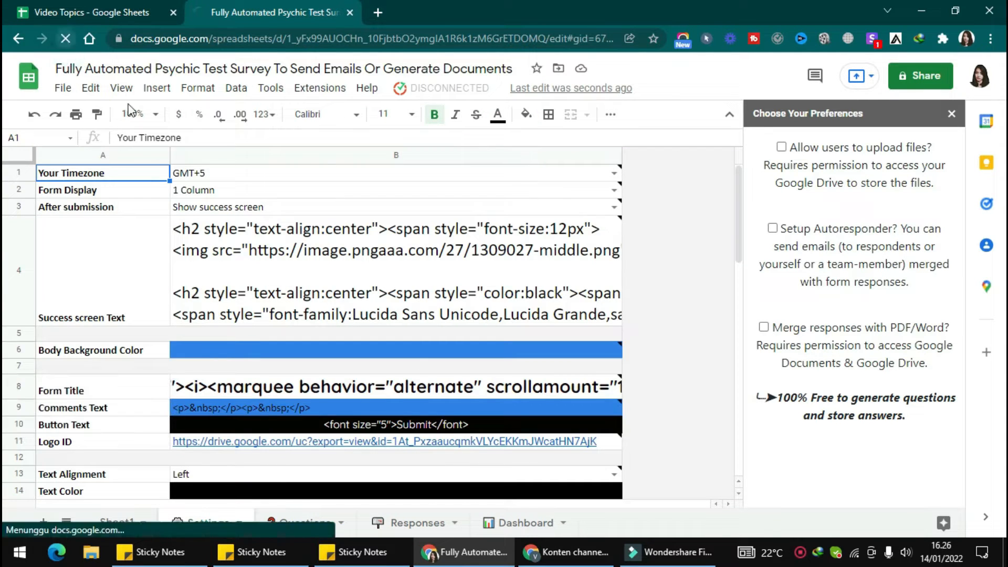
click(425, 90)
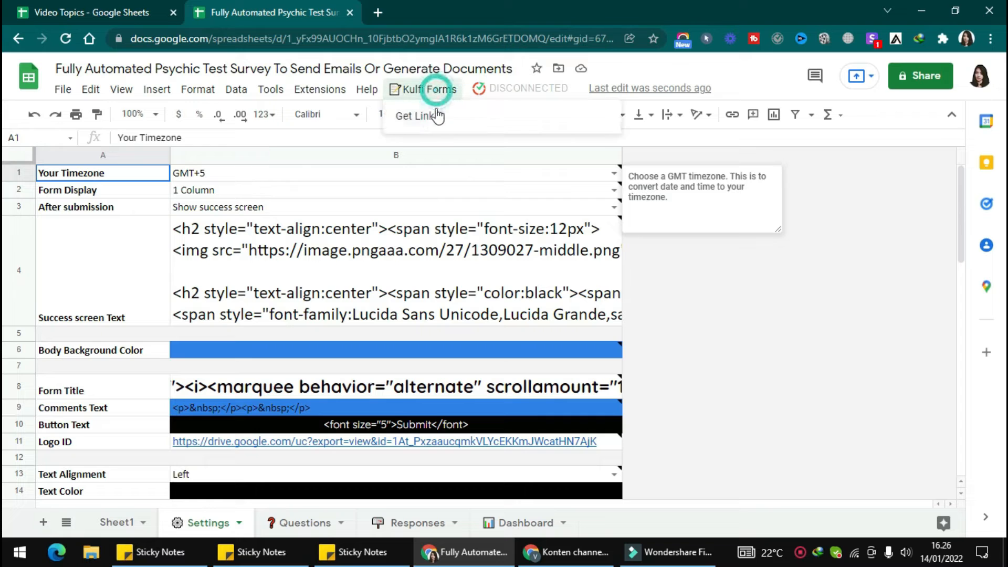
click(418, 116)
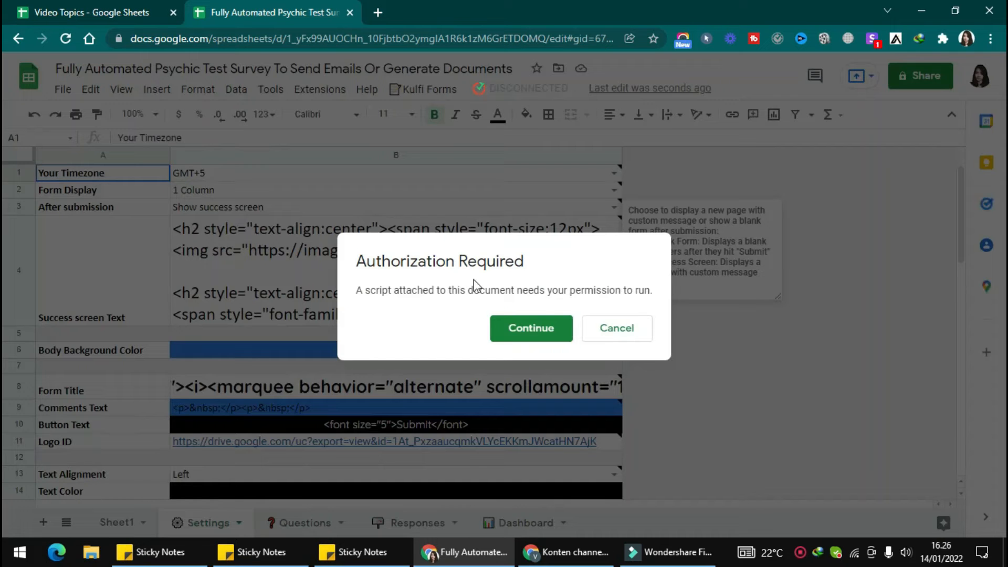
click(533, 328)
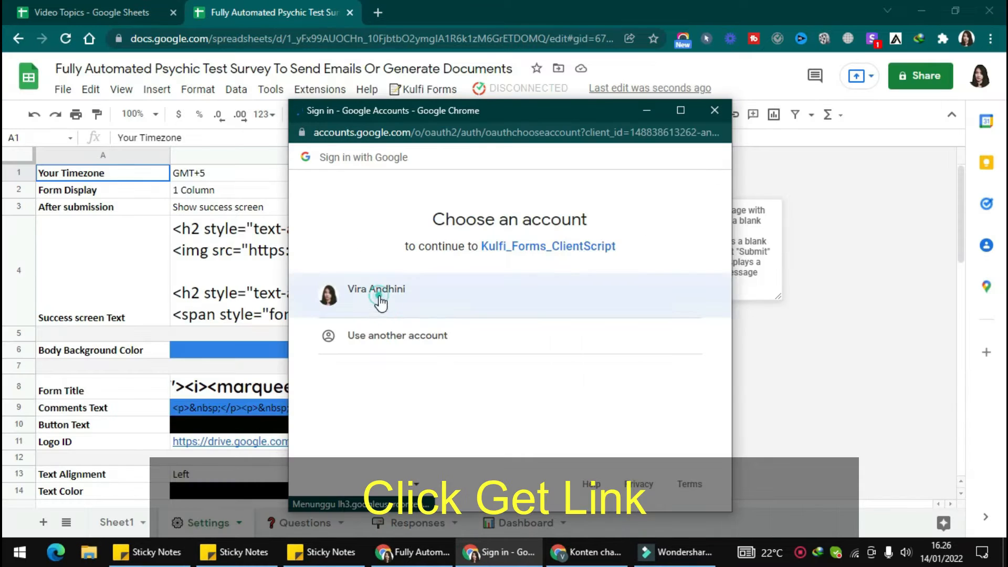
click(389, 315)
click(339, 396)
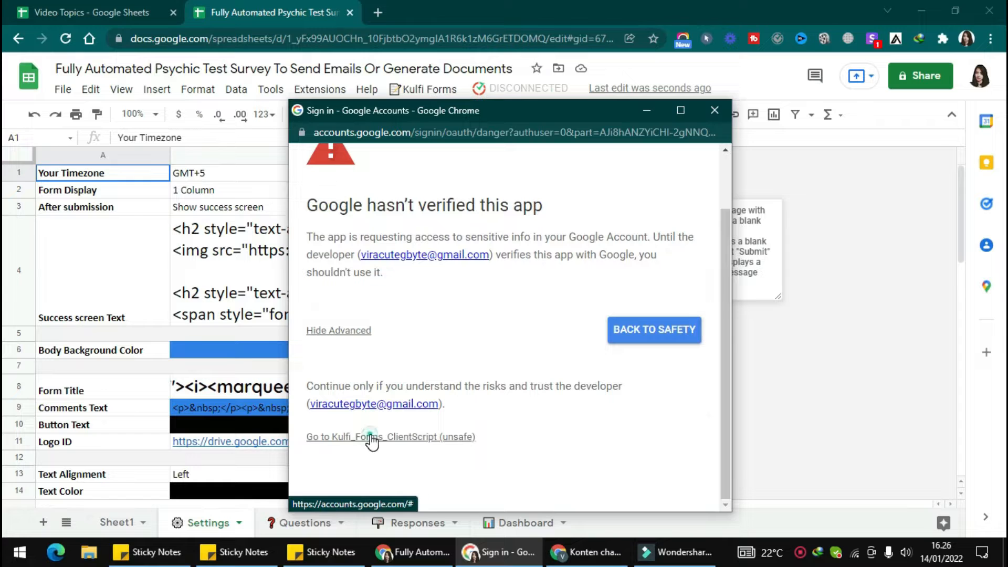
click(371, 438)
scroll(425, 399, down, 5)
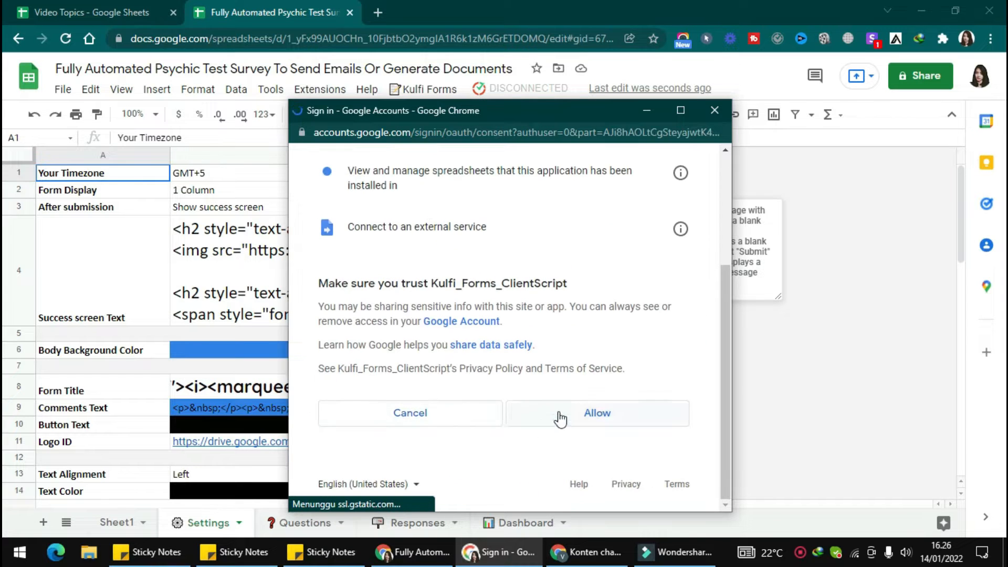
click(559, 414)
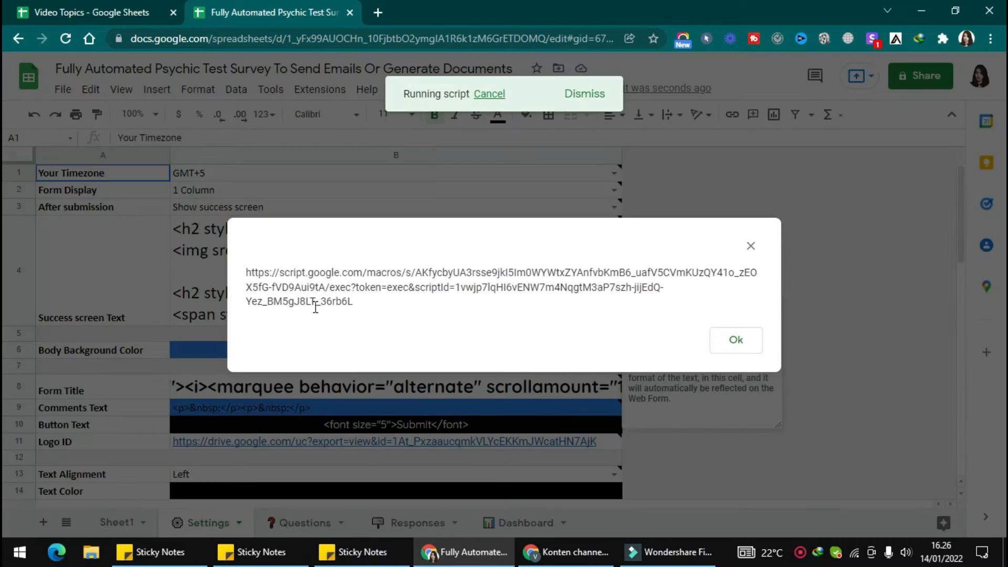
Copy the generated web form link, open it in a new browser tab and look over the Psychic Test Survey form.
drag(235, 269, 426, 325)
key(ctrl+c)
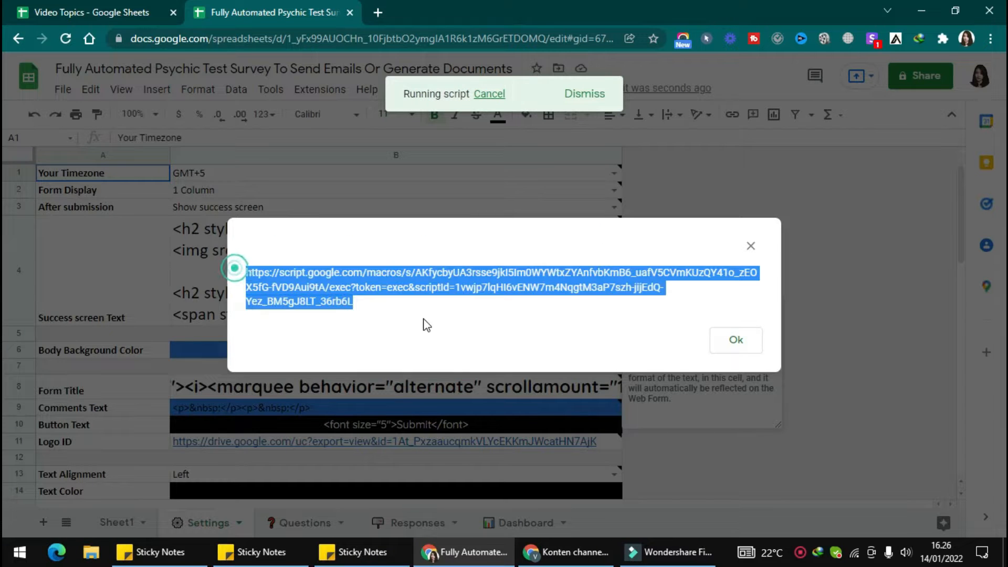
click(377, 13)
key(ctrl+v)
key(Return)
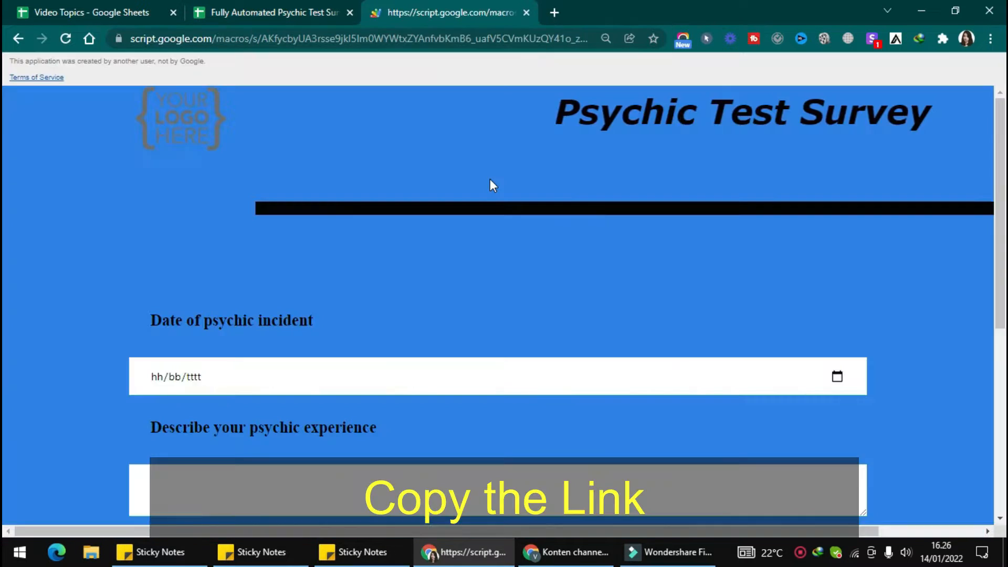
scroll(506, 320, down, 5)
scroll(506, 320, up, 5)
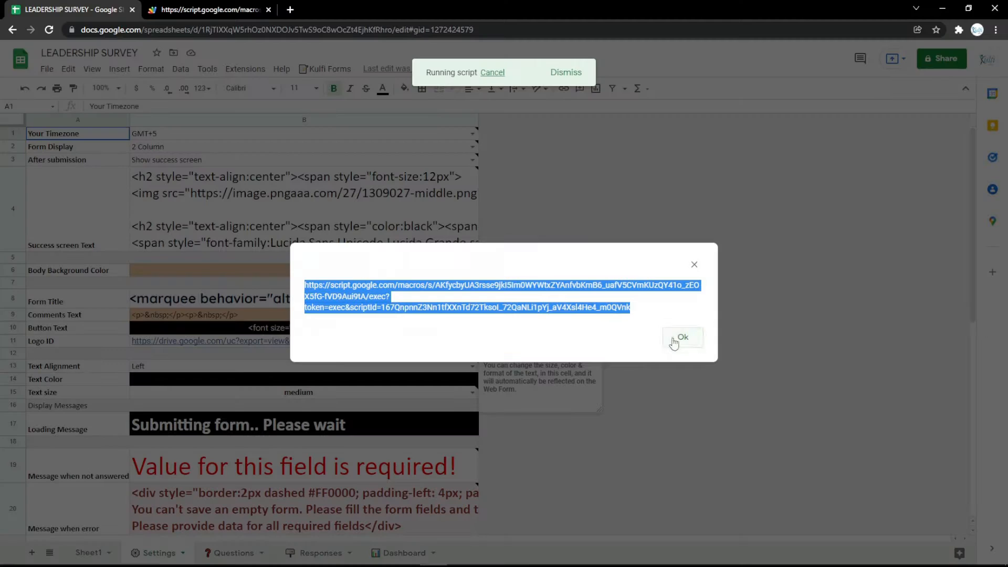
On the Questions sheet of the Leadership Survey, insert a row above the Department question and set its question type to Text.
click(670, 398)
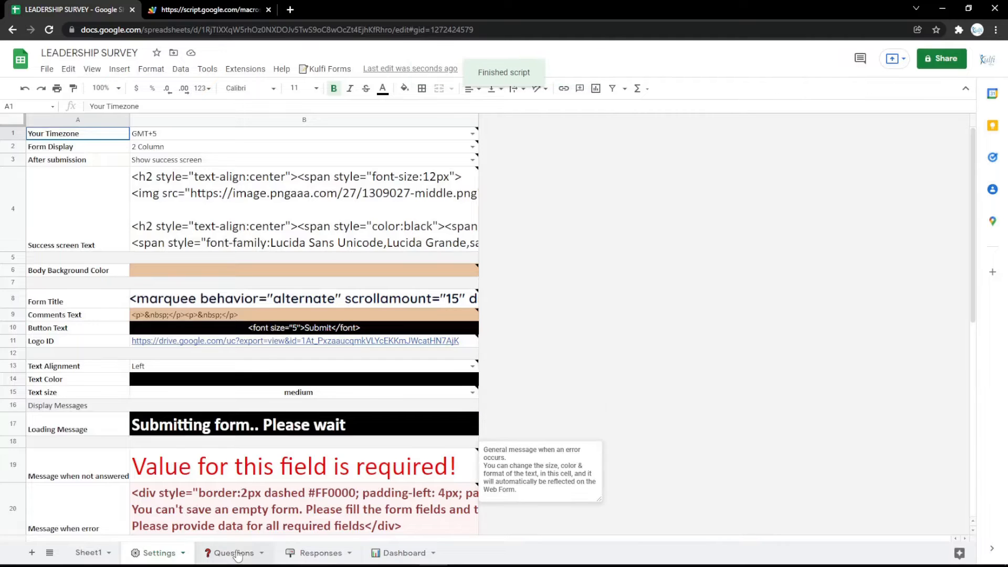
click(234, 553)
right_click(13, 184)
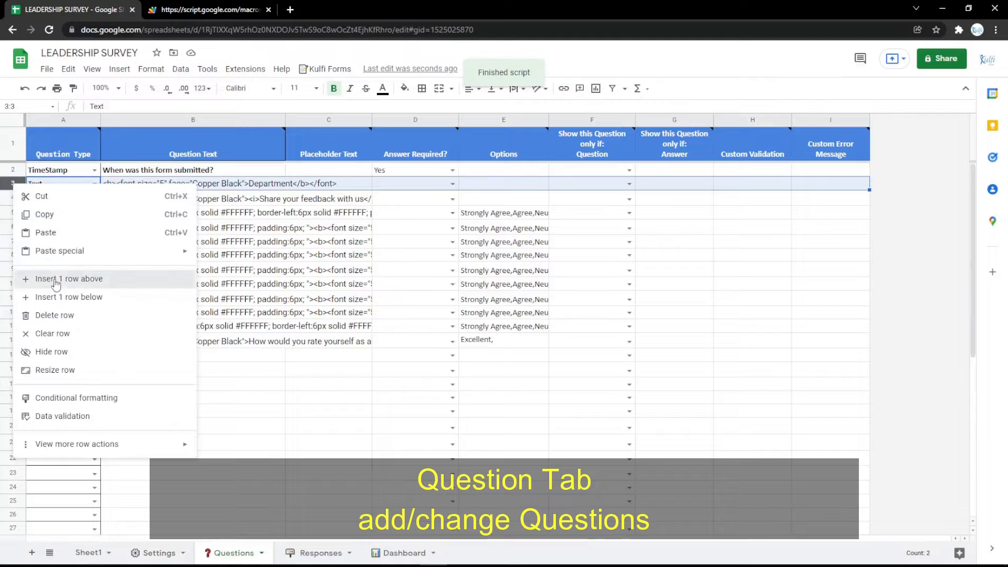
click(56, 279)
click(94, 184)
click(66, 231)
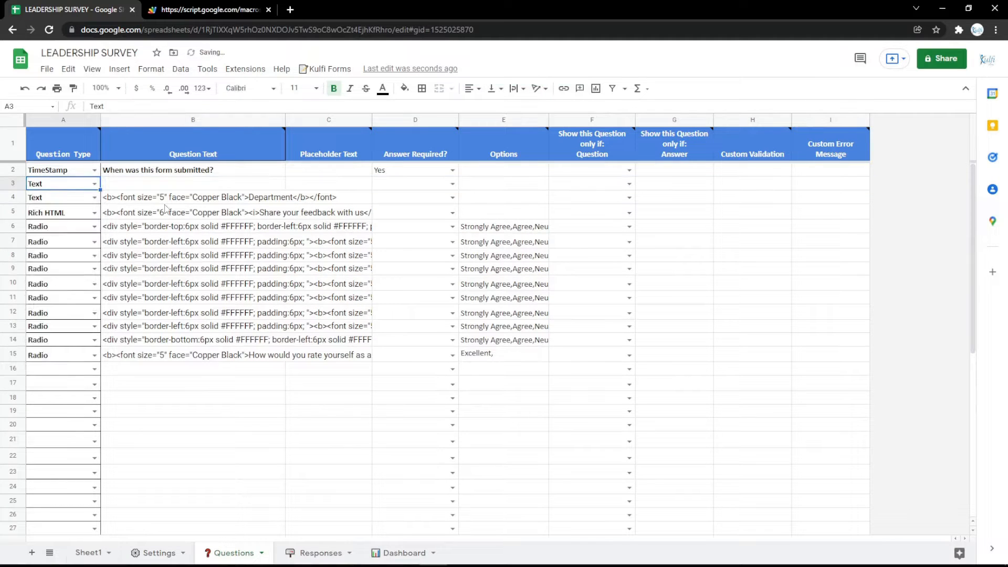
Copy the Department question's formatted text into the new row, change its label to "Name" and refresh the web form.
click(170, 199)
double_click(173, 183)
key(ctrl+v)
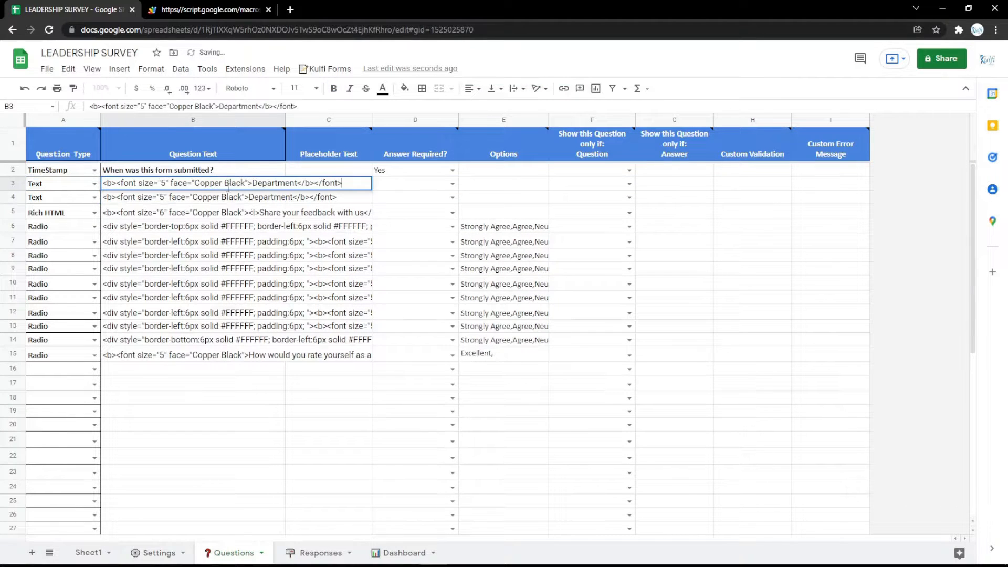
text(Name)
key(Return)
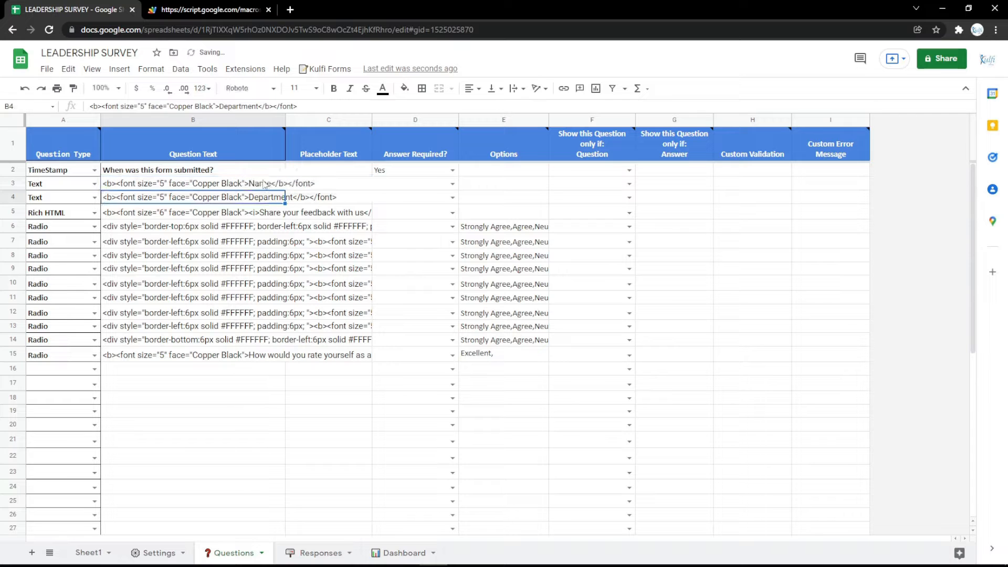
key(ctrl+Tab)
key(ctrl+r)
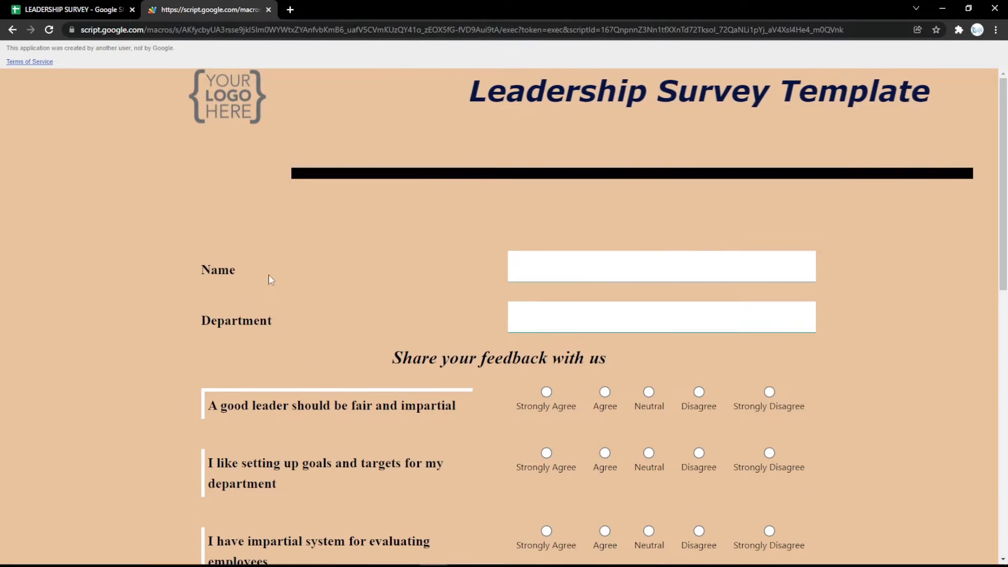
Change the Name question's type and label to Email, and view the change on the web form.
click(26, 9)
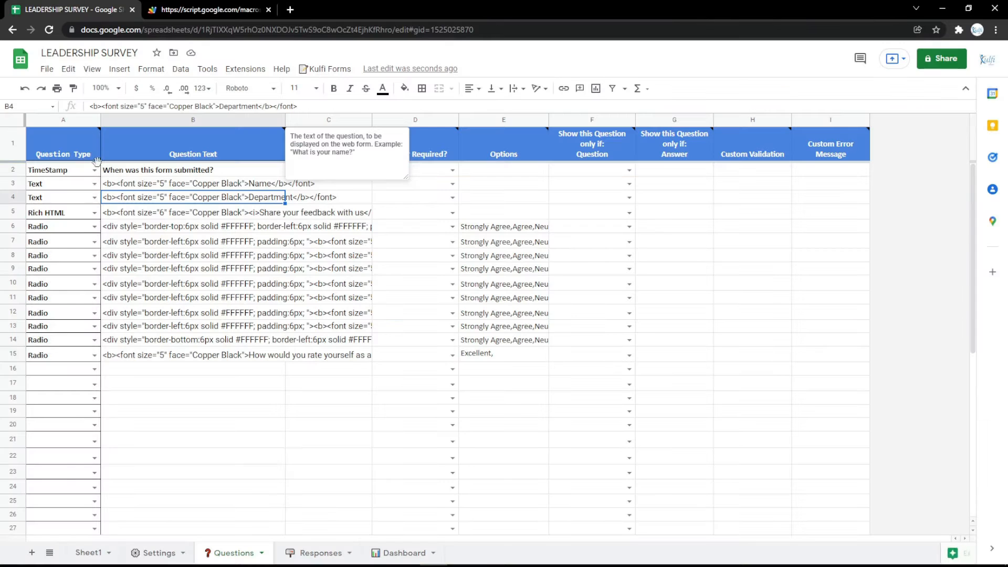
click(94, 185)
click(53, 242)
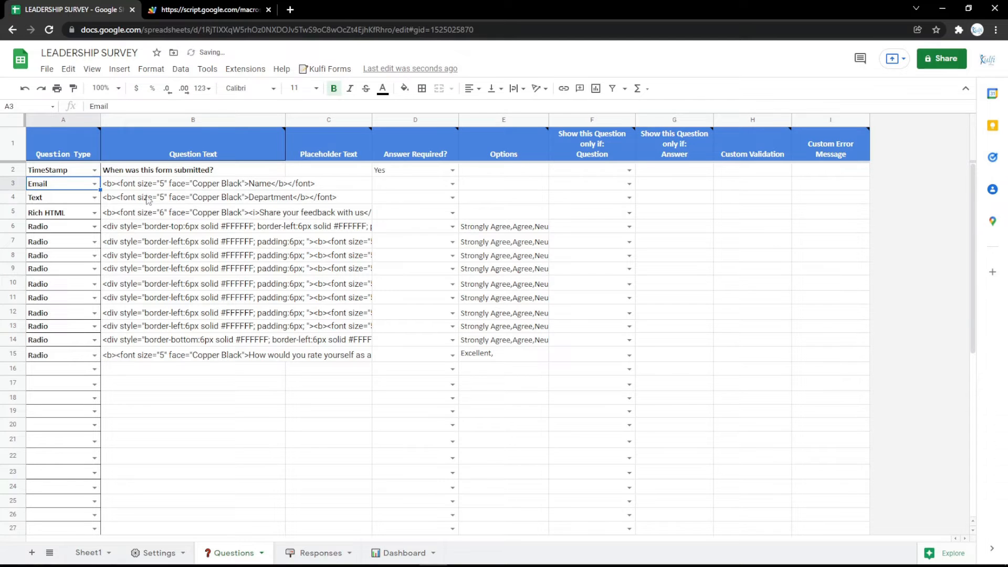
double_click(192, 181)
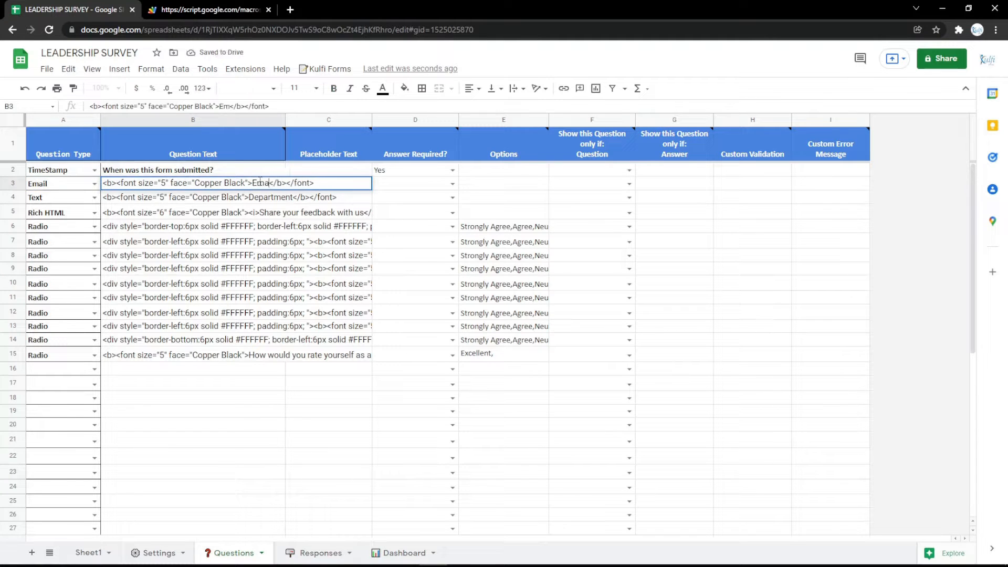
key(Return)
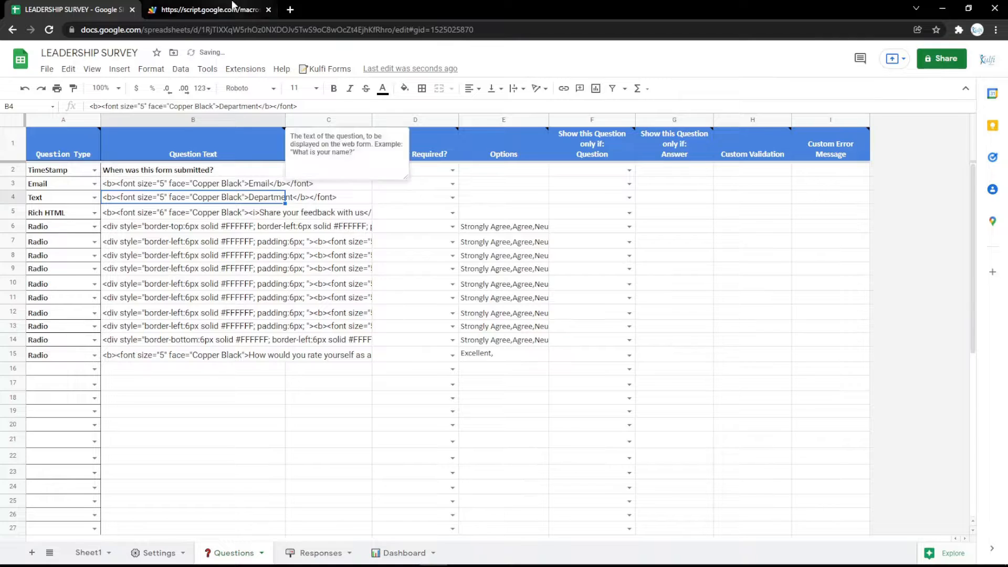
click(210, 9)
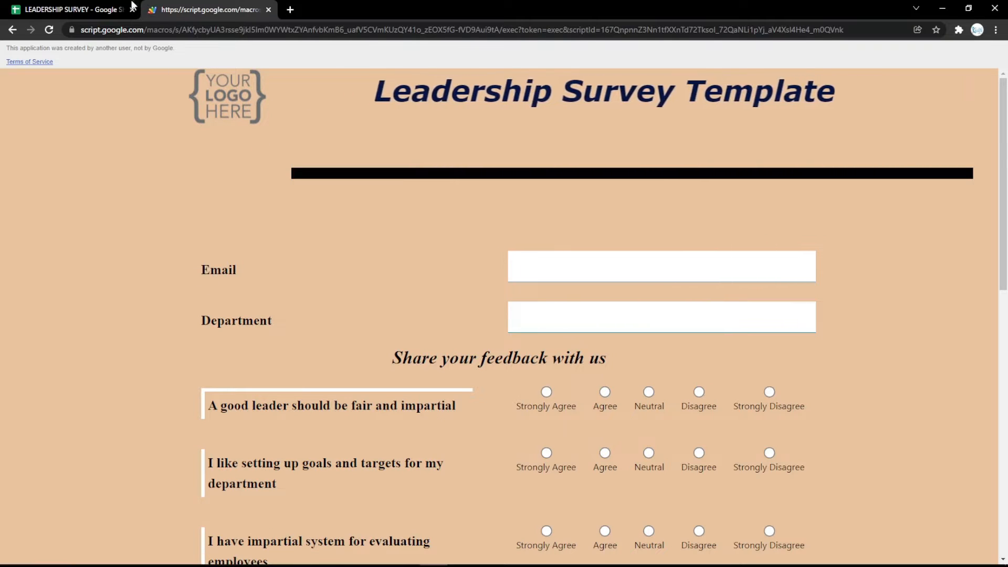
Change the Email question's type to PhoneNumber and its label to "Phone Number", and refresh the web form.
click(123, 7)
click(94, 183)
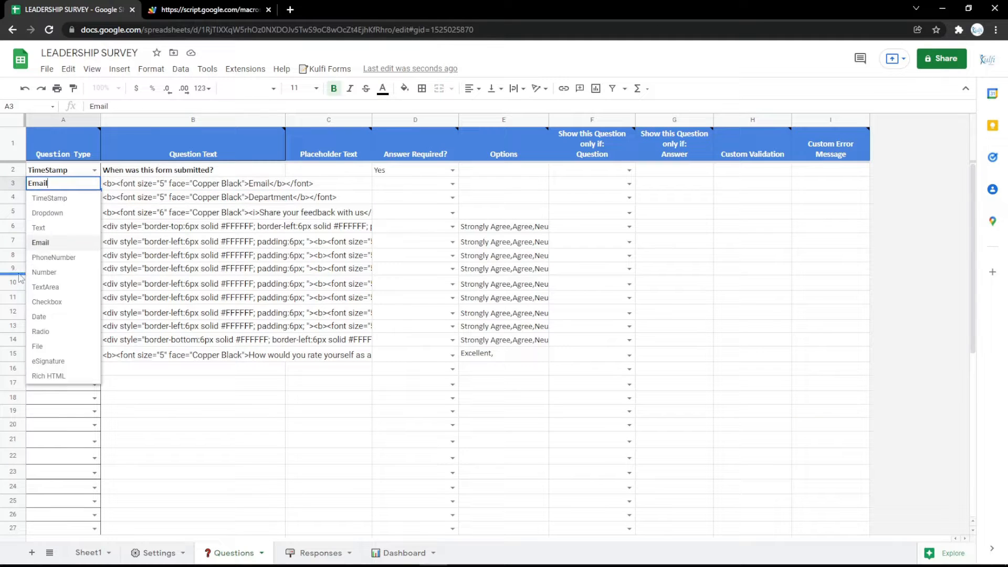
click(52, 259)
double_click(268, 183)
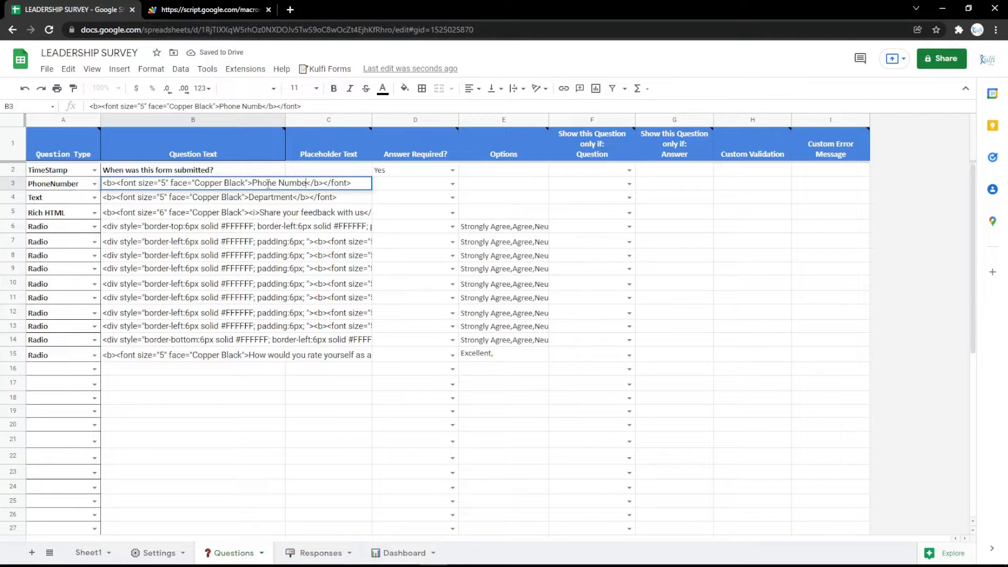
key(Return)
click(205, 9)
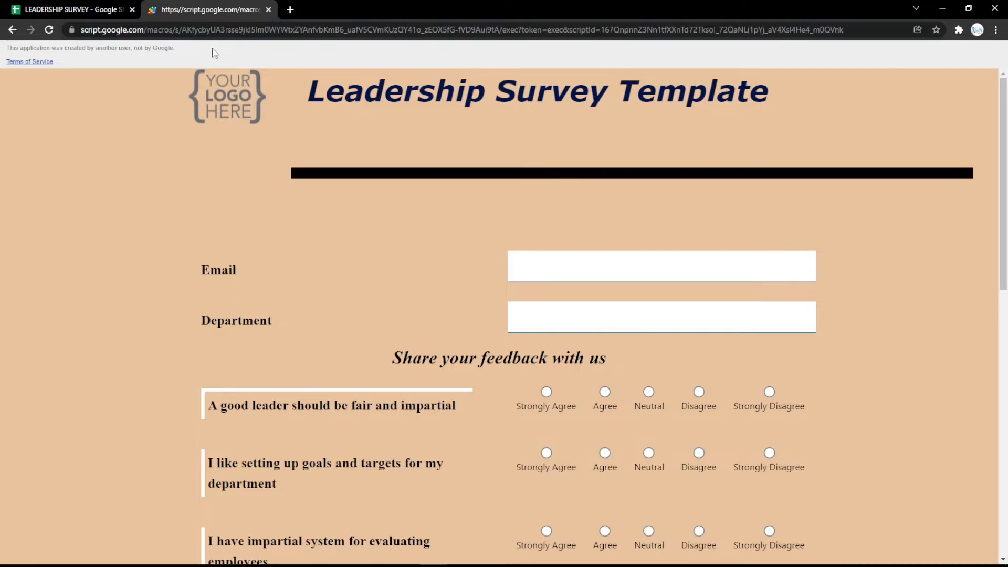
key(F5)
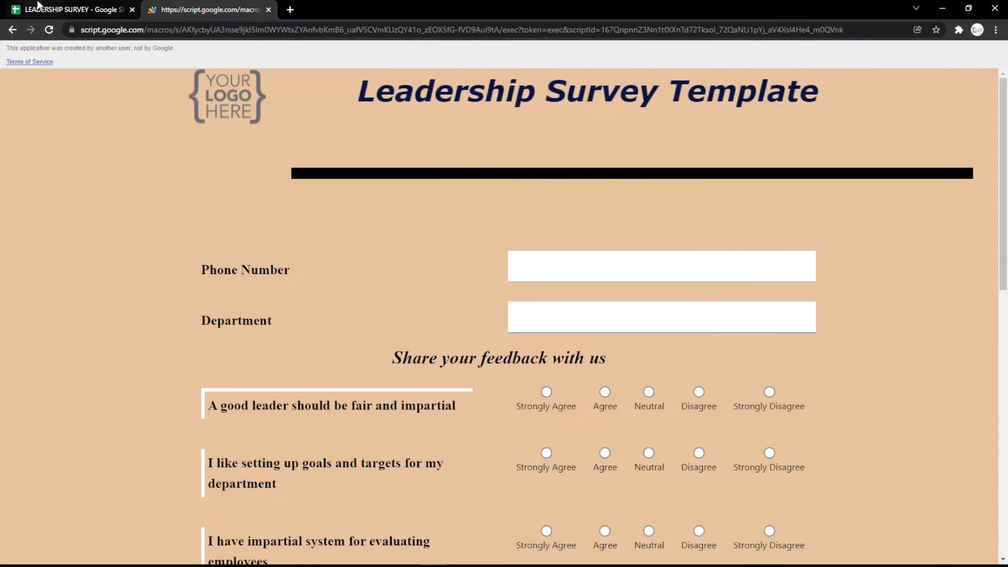
Return to the Questions sheet and set the Phone Number question's type to Number.
click(39, 9)
click(95, 184)
click(62, 273)
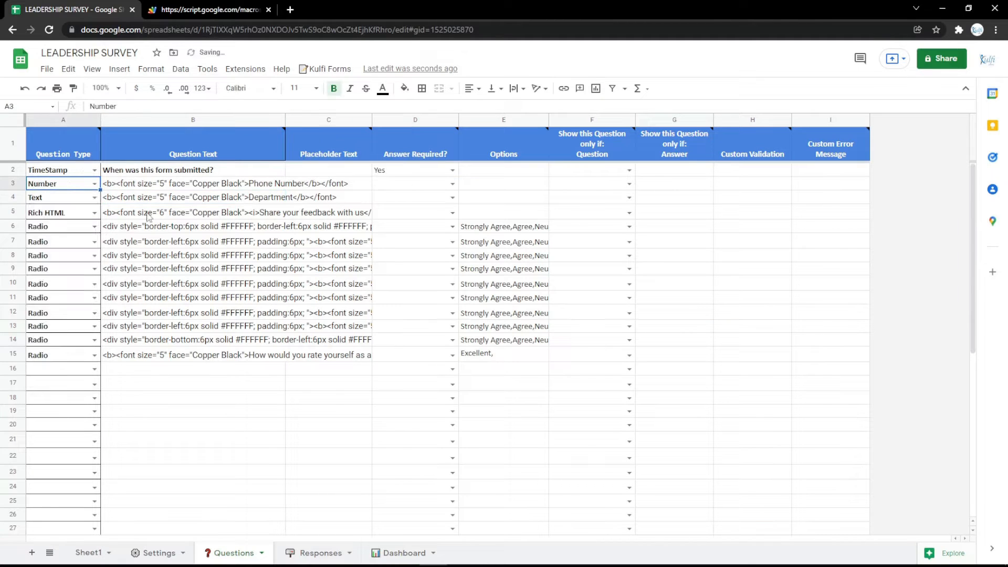
Change the Phone Number question's type to TextArea and its label to "Address", and view the change on the web form.
click(94, 184)
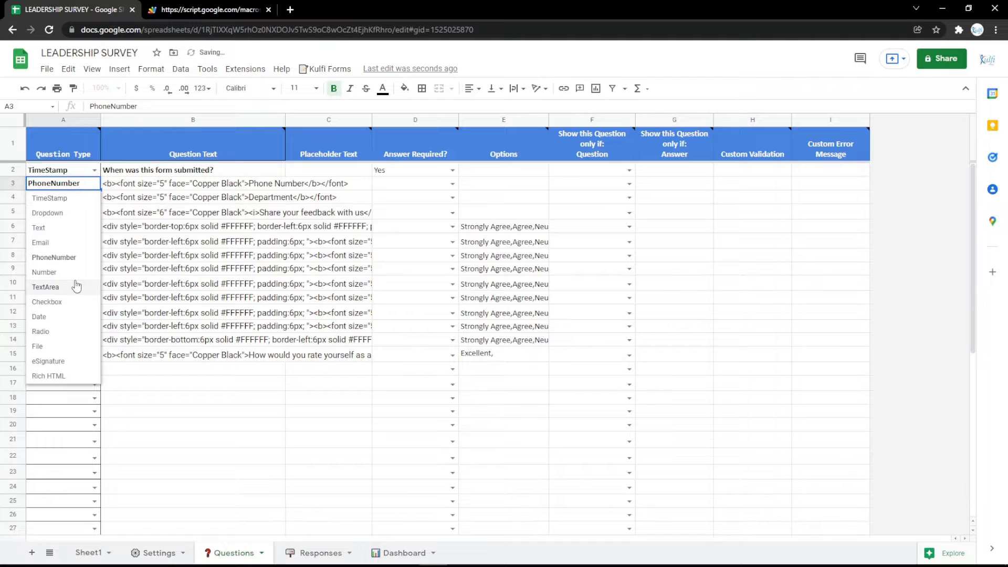
click(74, 286)
click(198, 190)
double_click(198, 189)
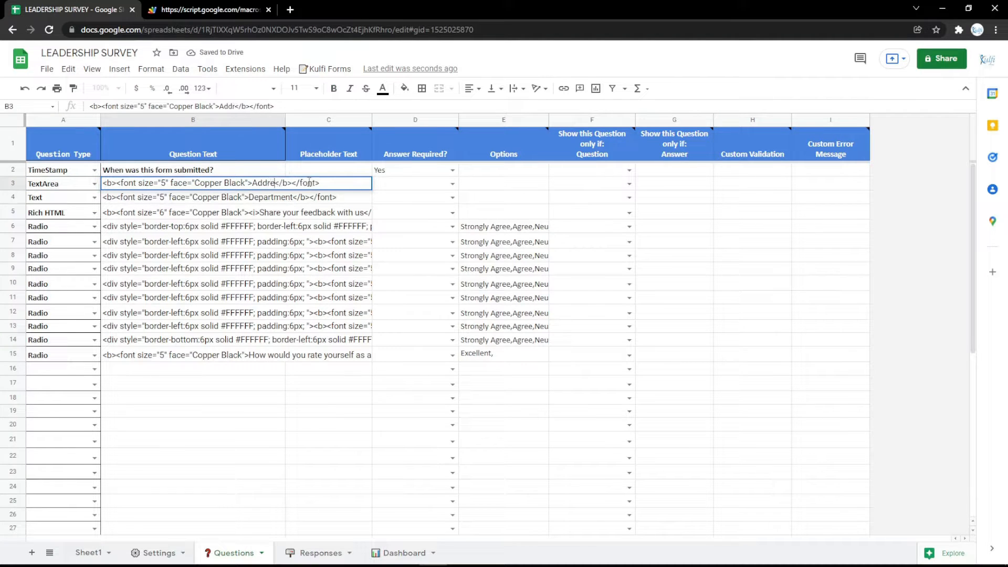
key(Return)
click(209, 10)
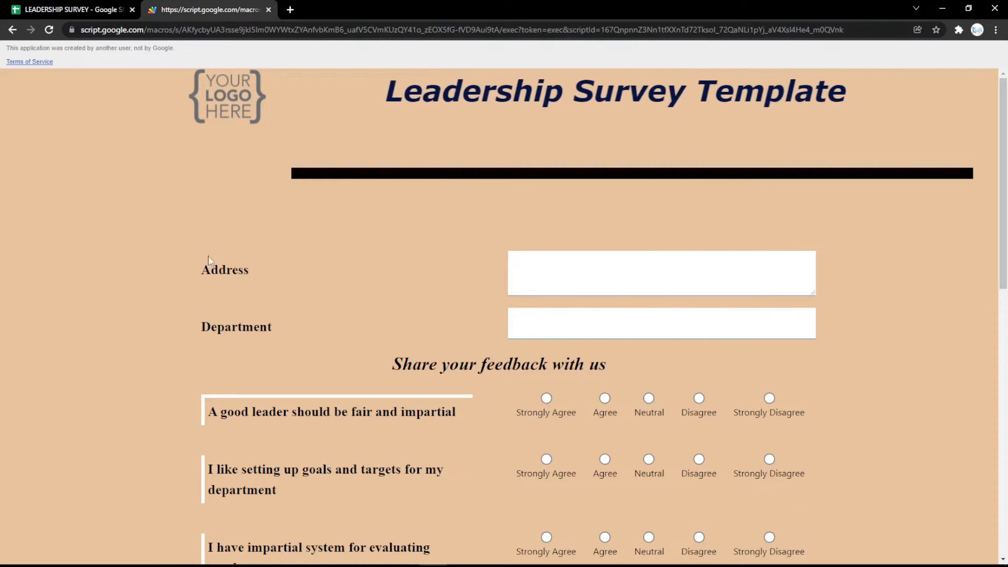
Return to the Questions sheet and set the Address question's type to Checkbox.
click(59, 6)
click(95, 184)
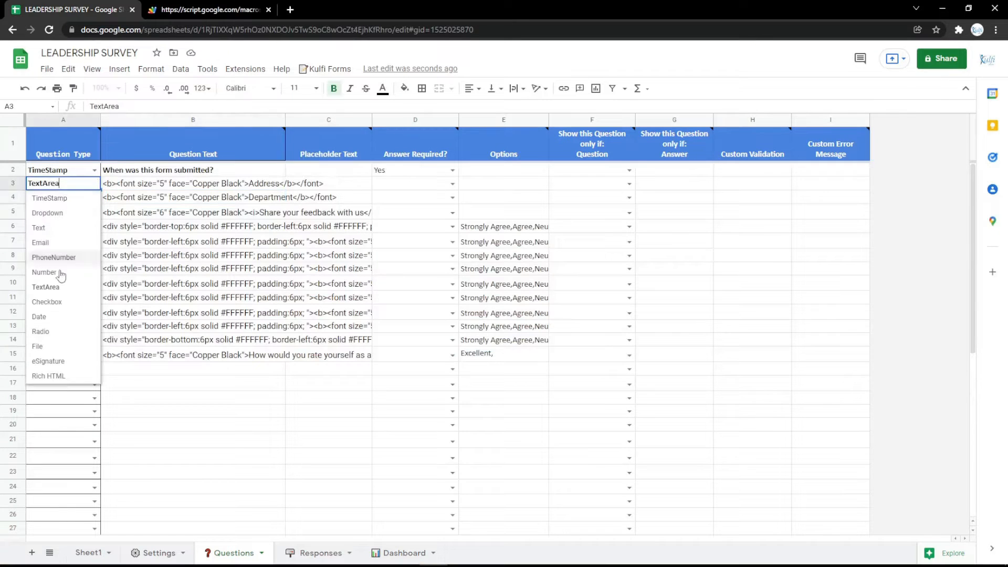
click(63, 301)
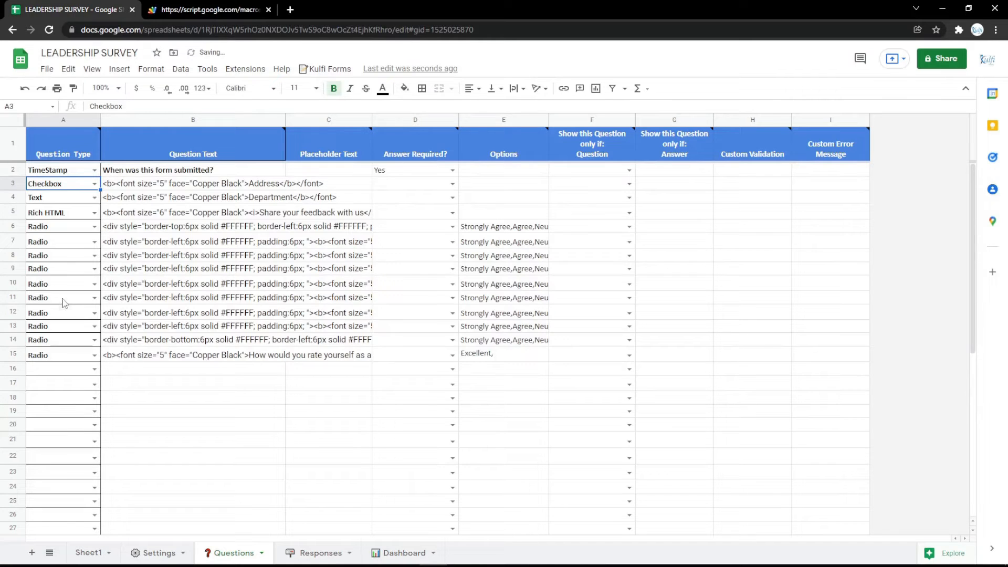
Change the Address question's type and label to Date, and check its date picker on the refreshed web form.
click(98, 185)
click(42, 309)
double_click(261, 184)
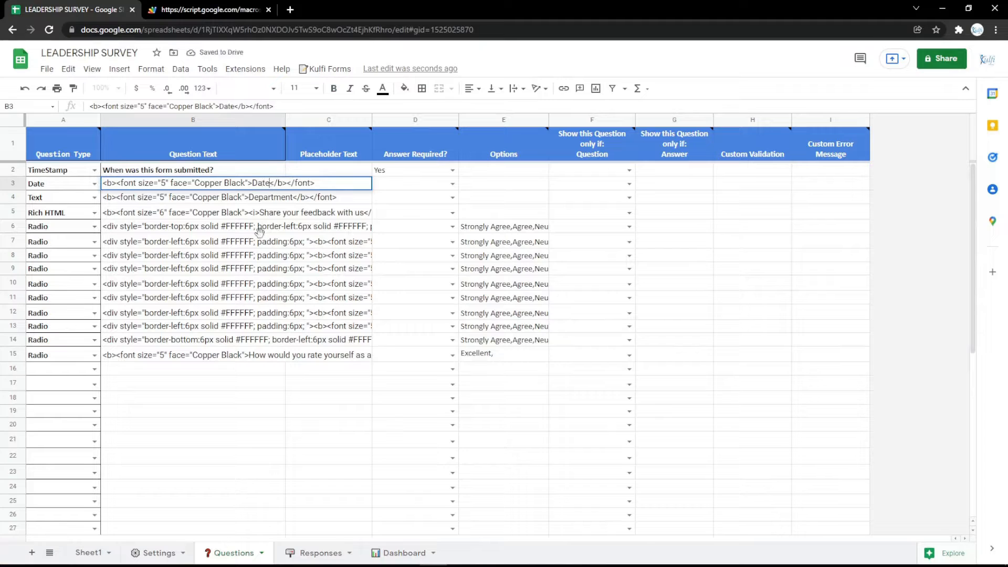
key(ctrl+Tab)
key(F5)
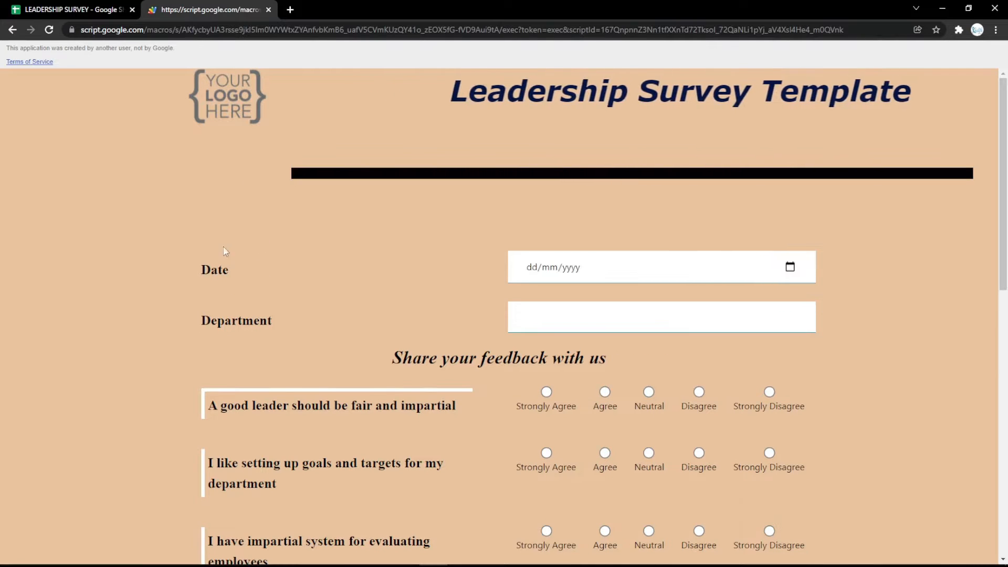
click(790, 267)
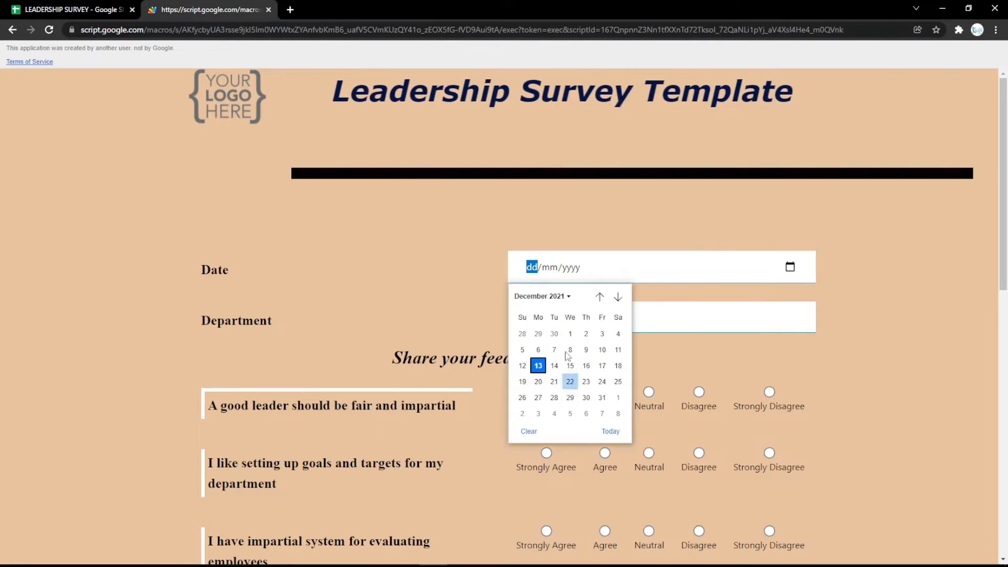
click(478, 288)
On the Questions sheet, change the Date question's type to Radio and its label to "Gender".
click(16, 7)
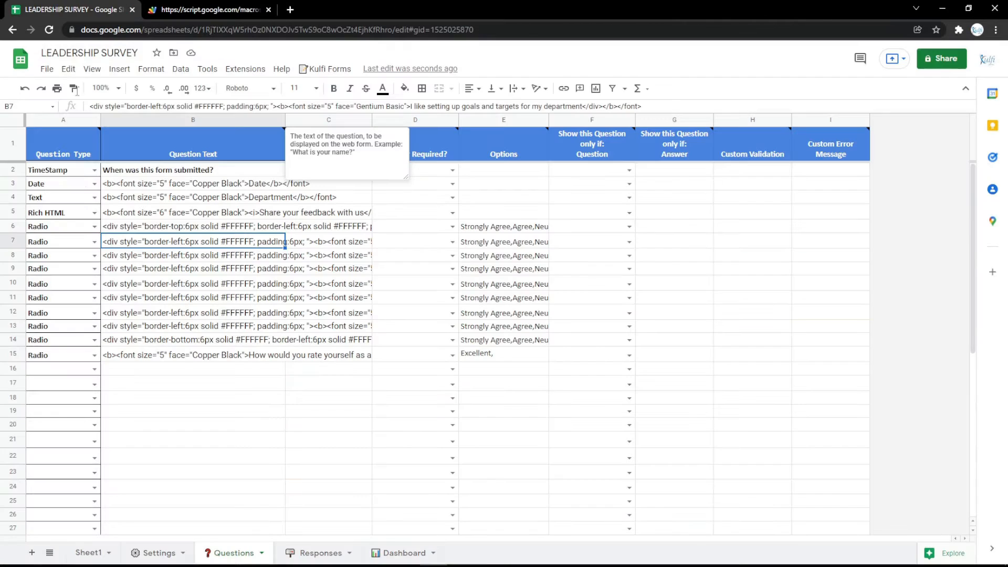
click(94, 184)
click(39, 328)
click(283, 182)
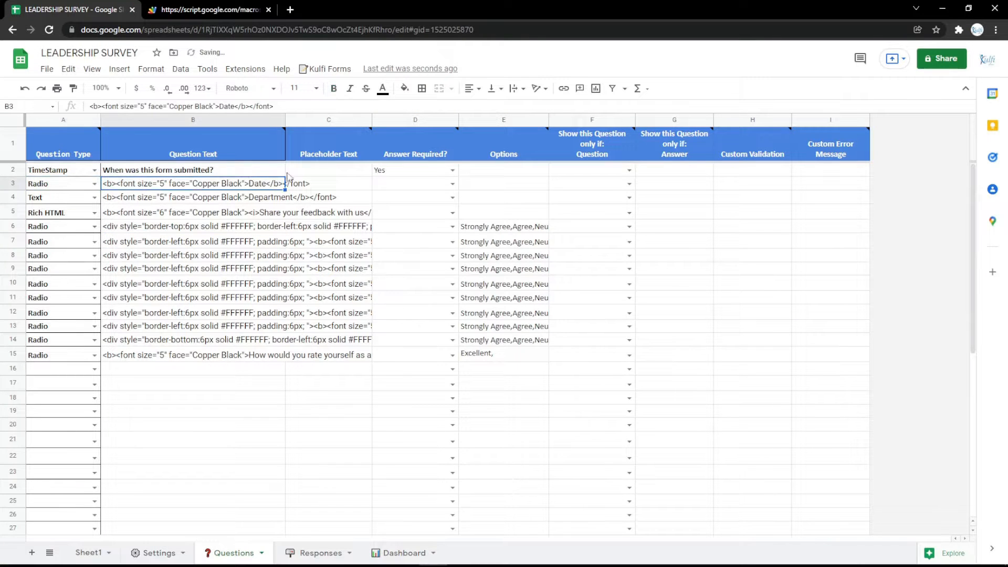
double_click(254, 186)
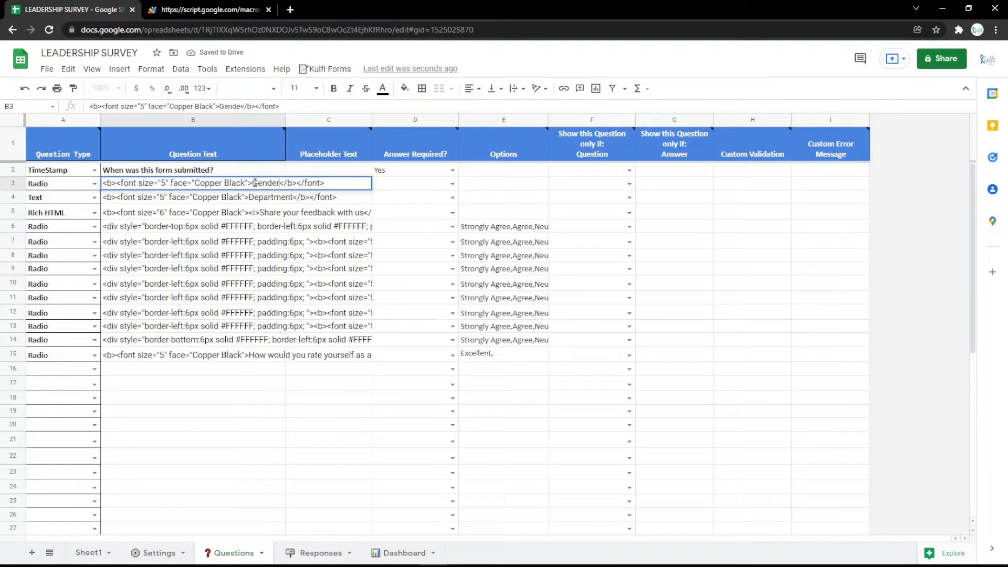
key(Return)
Enter "Male, Female" as the Gender question's options and refresh the web form.
click(467, 185)
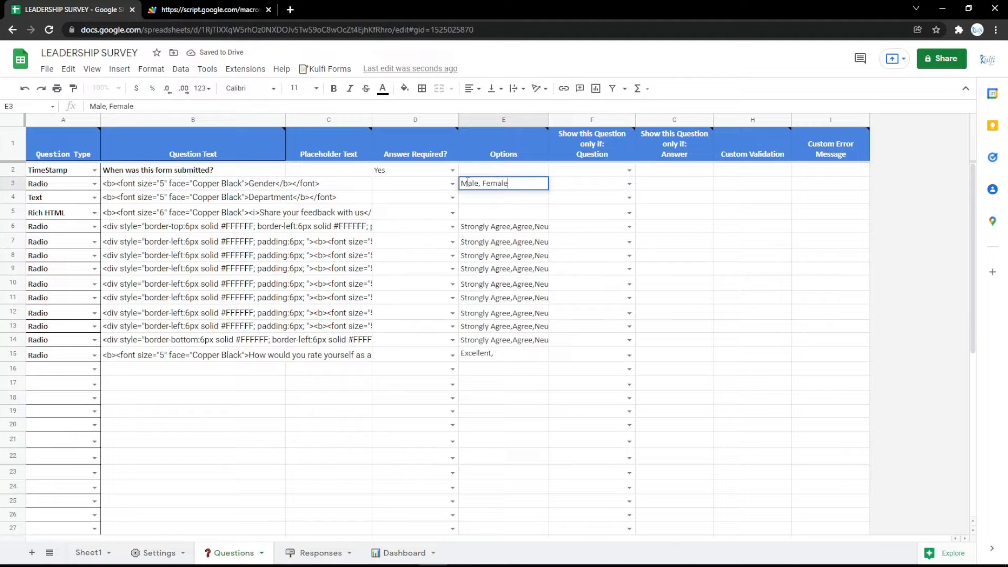
key(Return)
click(162, 5)
key(F5)
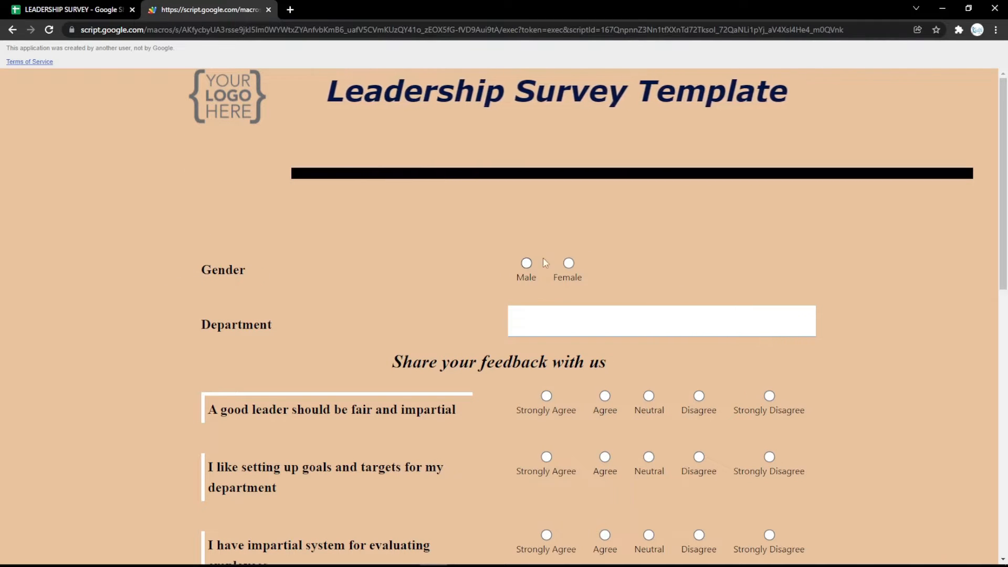
On the Questions sheet, change the Gender question's type and label to File, and clear its options.
click(61, 5)
click(94, 183)
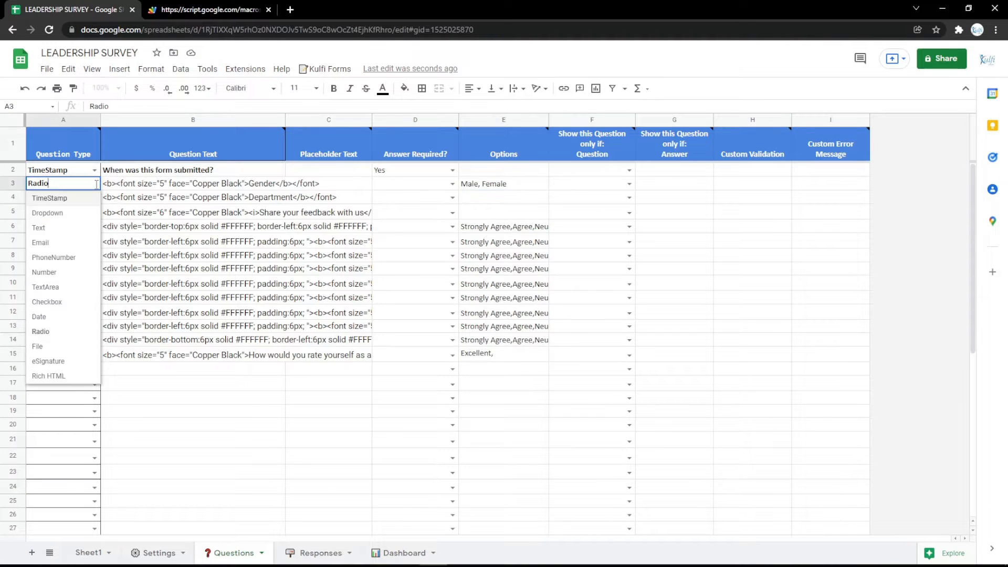
click(42, 356)
double_click(267, 184)
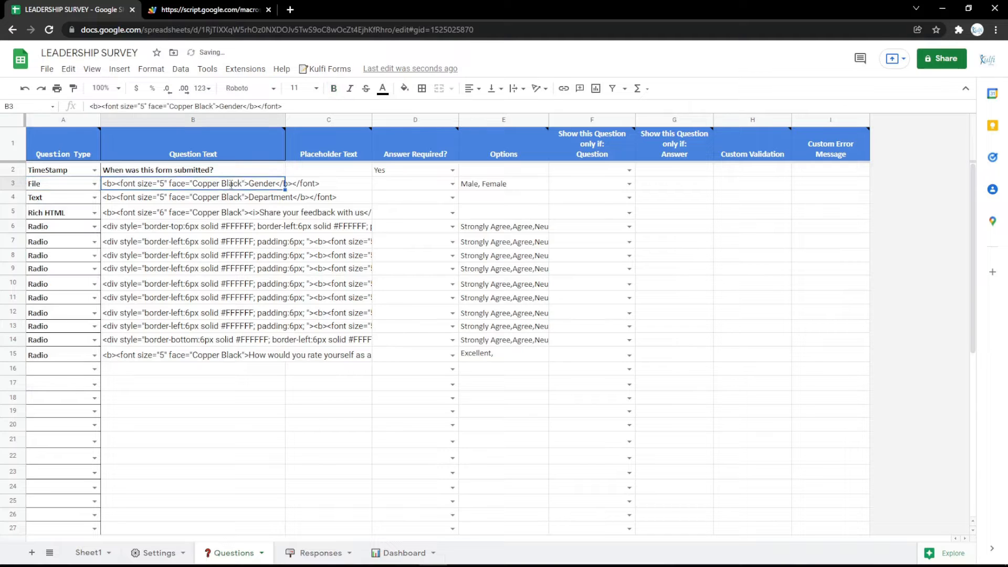
text(File)
key(Return)
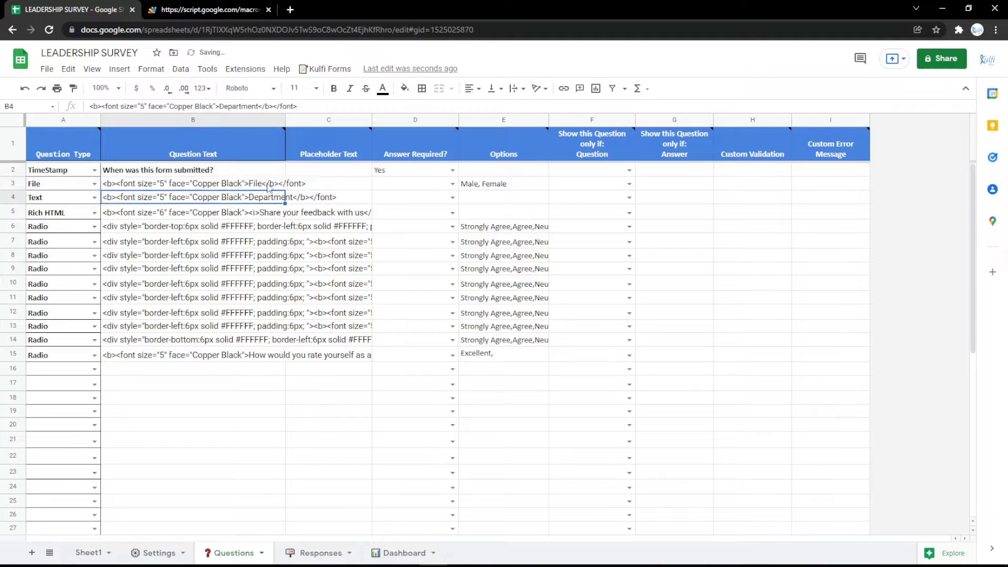
click(483, 185)
Refresh the web form and upload a sample file to the File question.
click(206, 10)
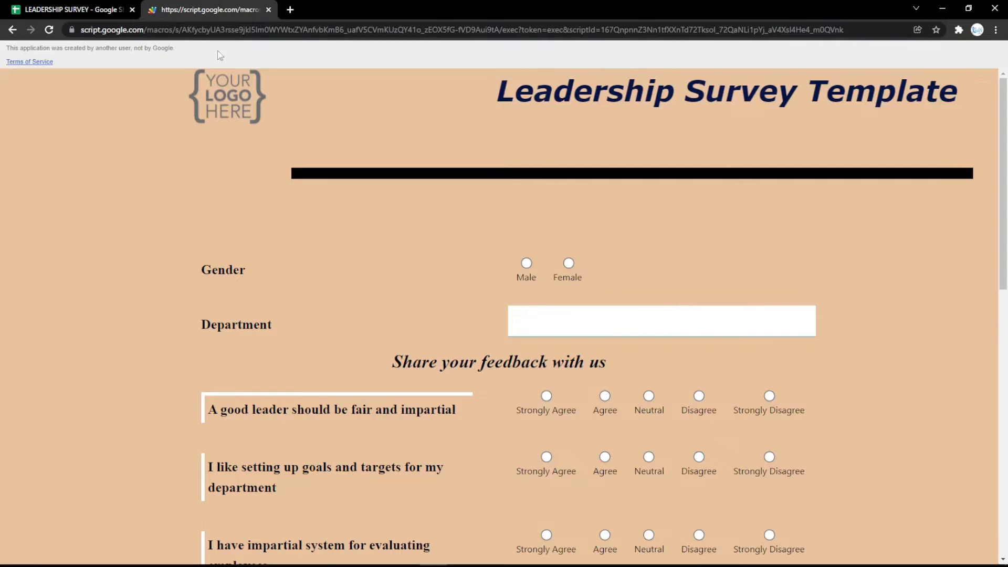
key(F5)
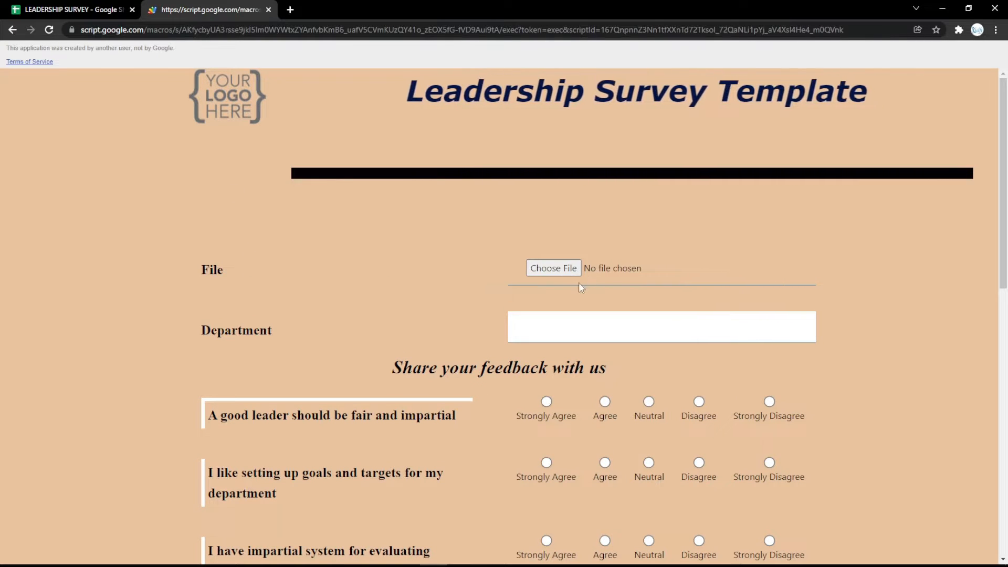
click(531, 271)
click(135, 116)
double_click(135, 115)
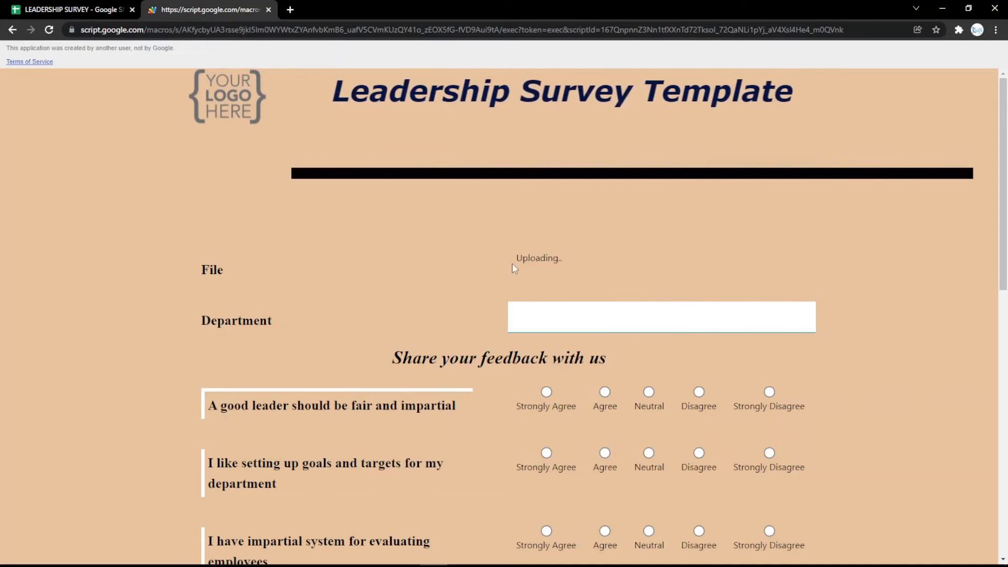
On the Questions sheet, change the File question's type to eSignature and its label to "Signature".
click(81, 5)
click(94, 183)
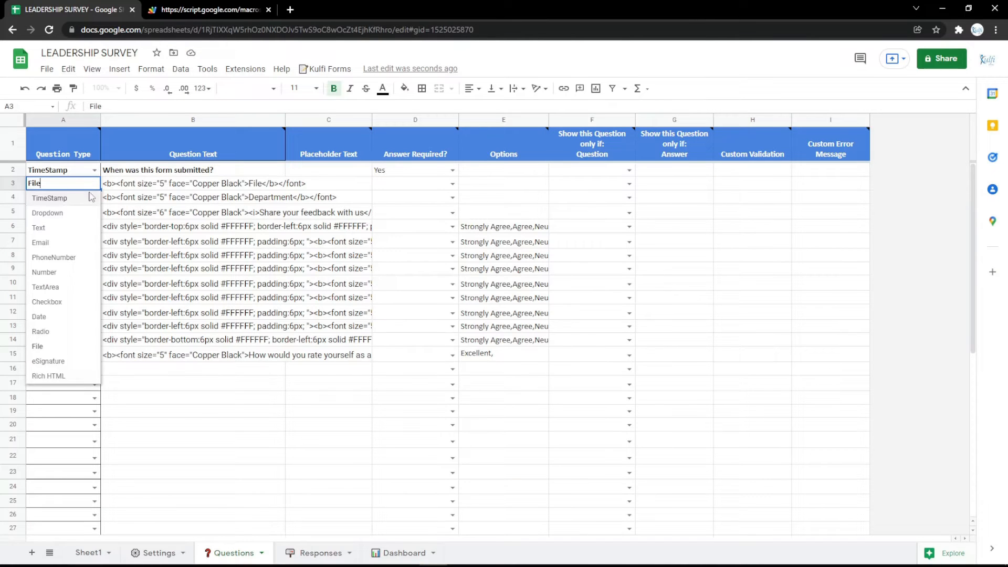
click(47, 361)
double_click(259, 181)
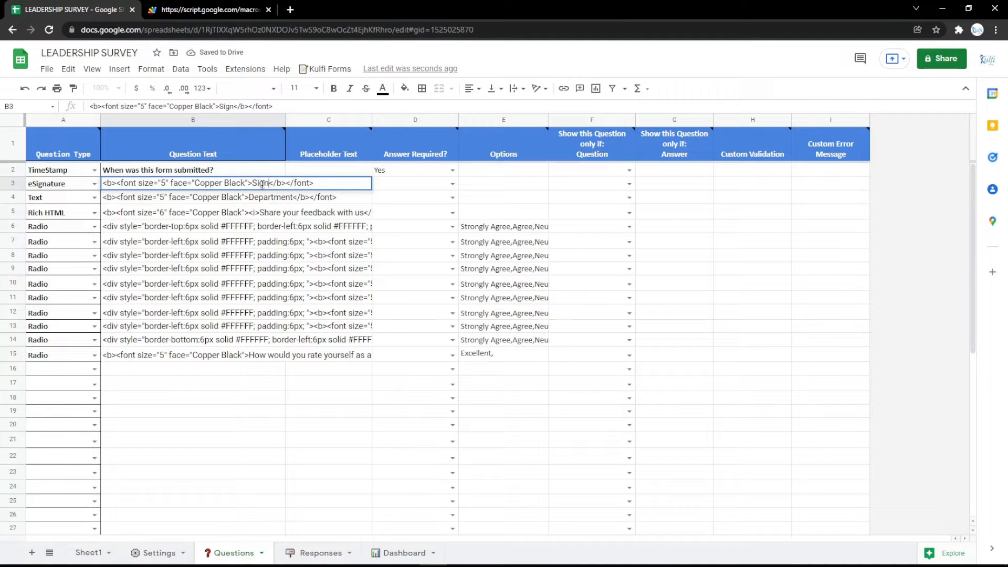
text(re)
key(Return)
Refresh the web form, draw a test signature in the Signature field and clear it.
key(ctrl+Tab)
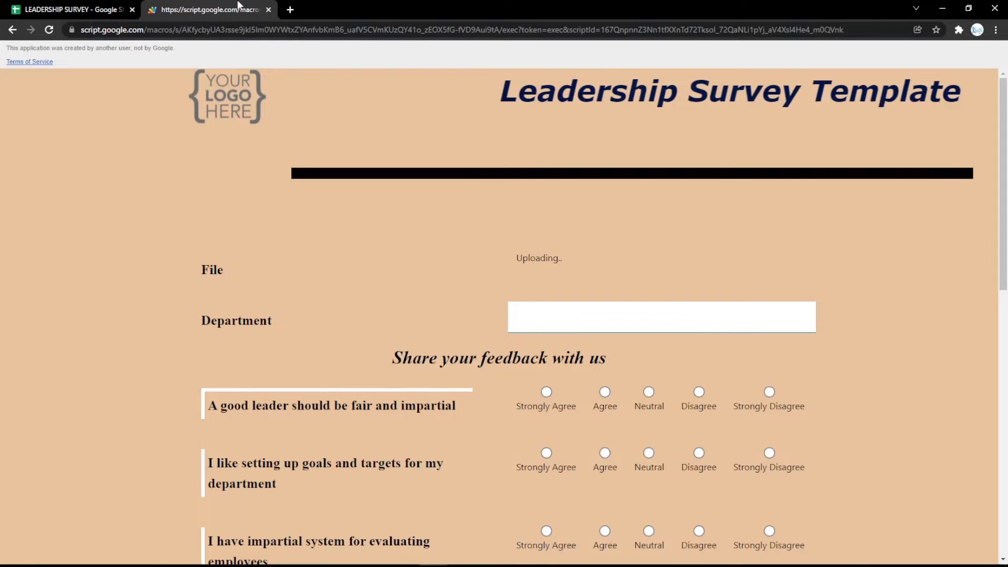
key(F5)
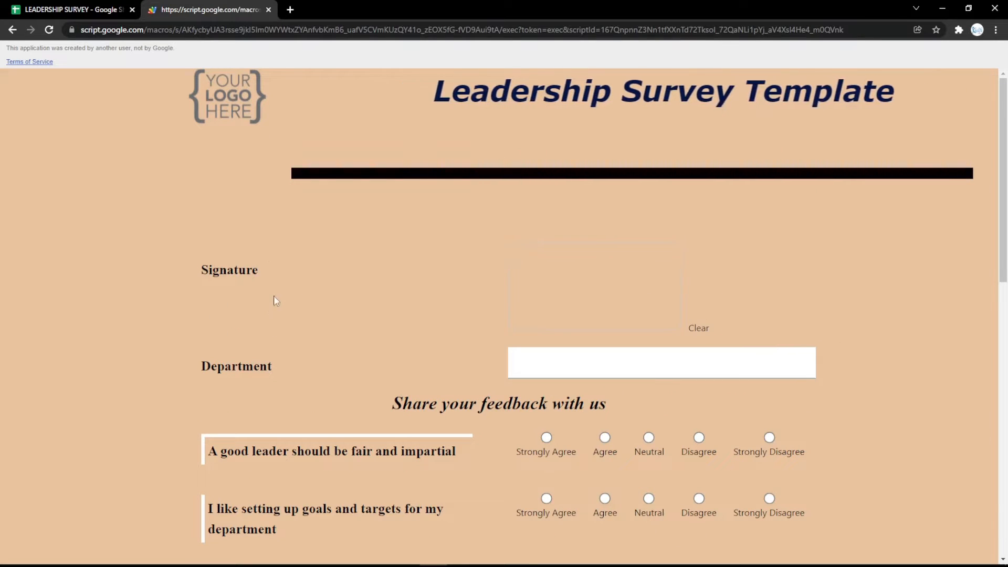
mouse_move(571, 270)
mouse_down()
mouse_move(563, 293)
mouse_move(640, 292)
mouse_move(592, 297)
mouse_move(720, 317)
mouse_up()
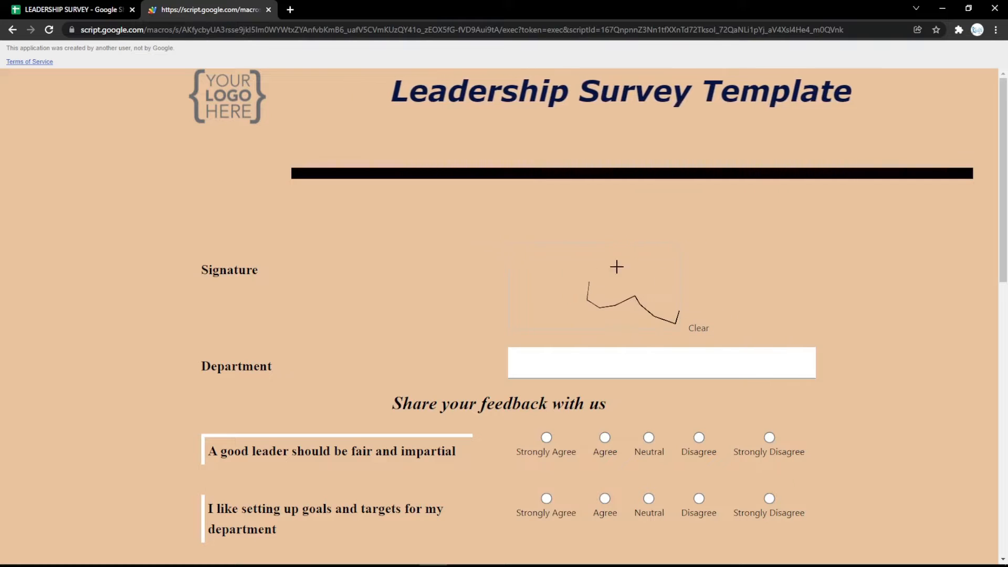
click(698, 329)
On the Questions sheet, set the Signature question's type to Rich HTML and select its question text cell.
click(107, 7)
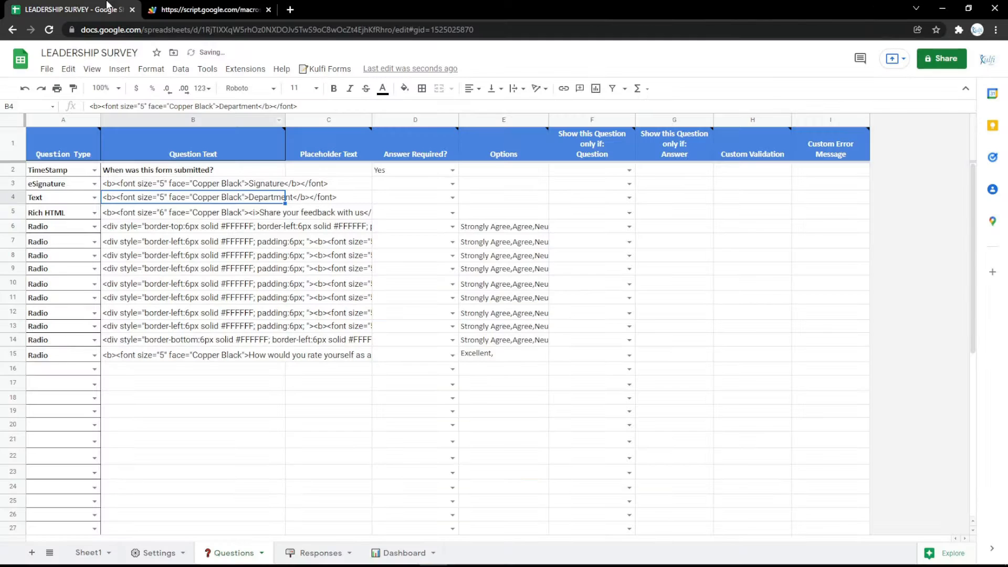
click(94, 184)
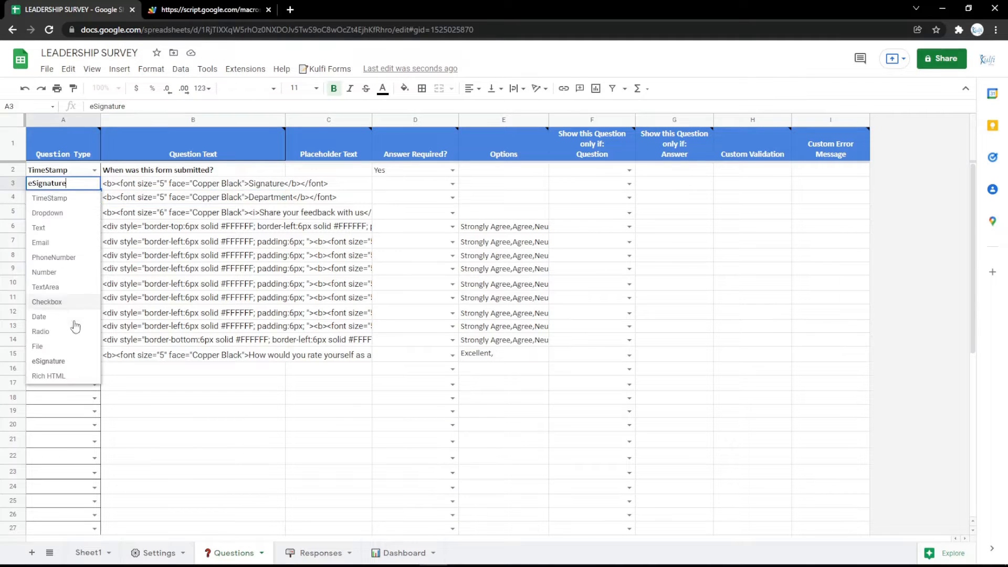
click(74, 373)
double_click(258, 182)
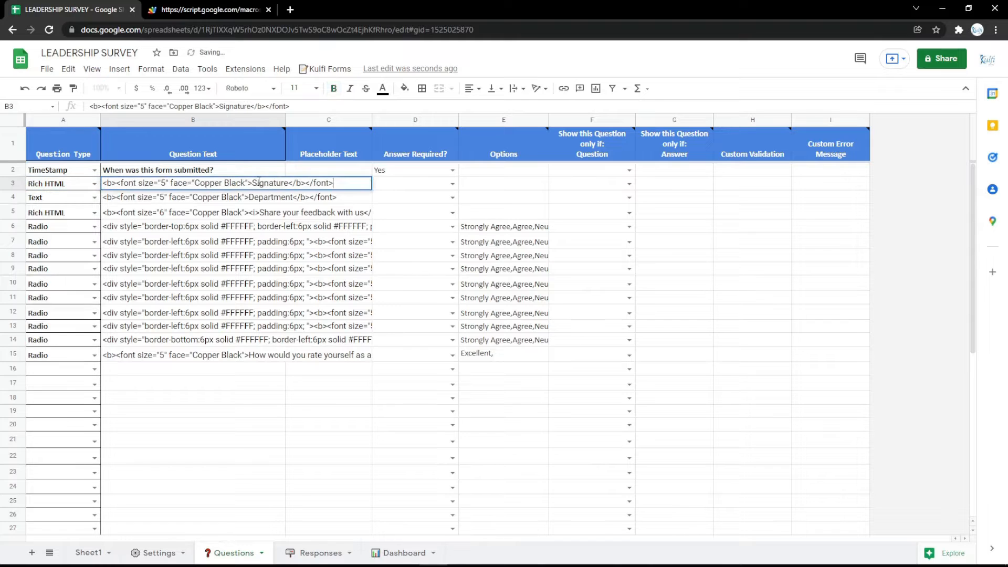
click(259, 211)
click(202, 193)
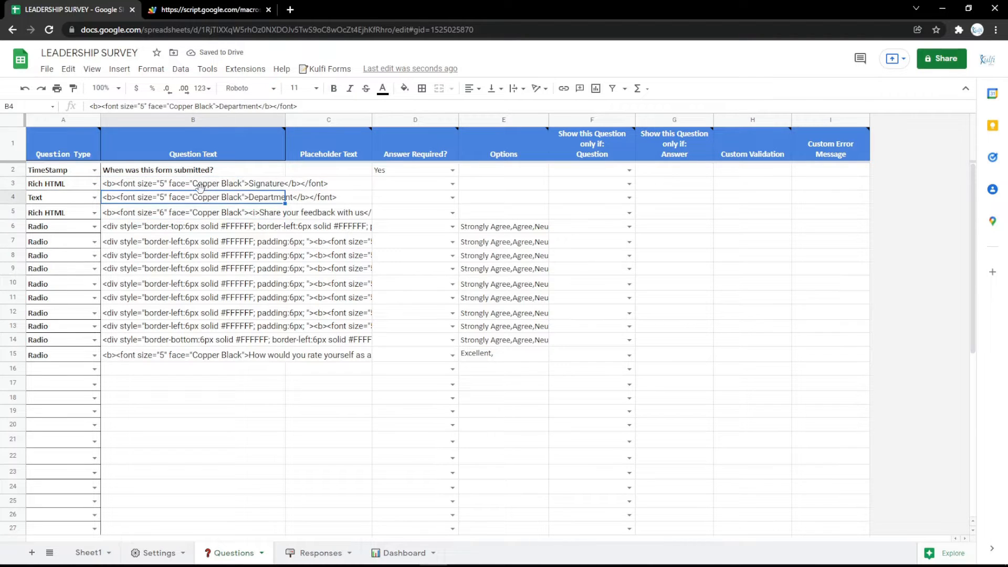
click(201, 189)
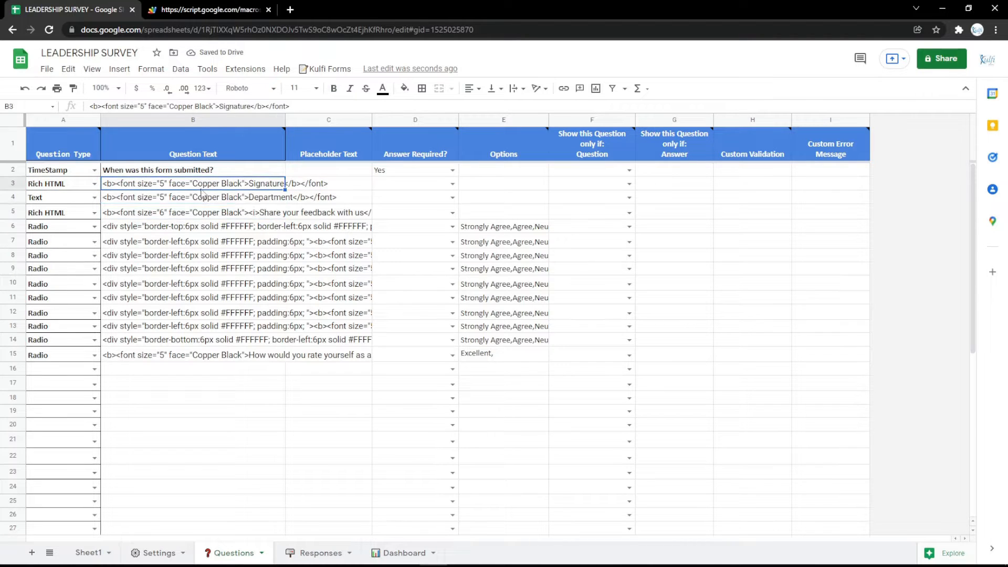
Look up Google Indonesia on Google Maps in a new tab, copy its medium map embed HTML and return to the Questions sheet.
click(290, 10)
click(86, 49)
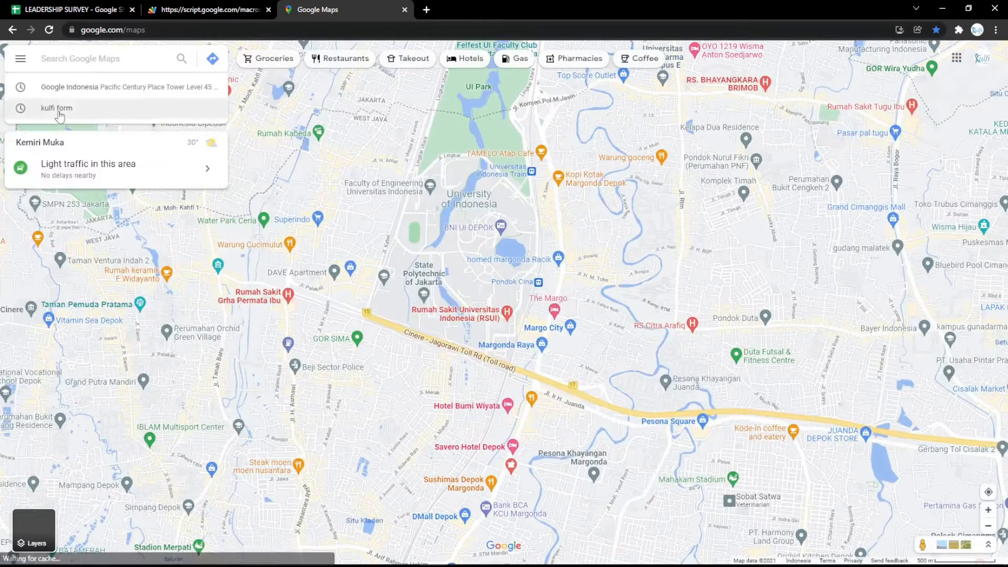
click(67, 91)
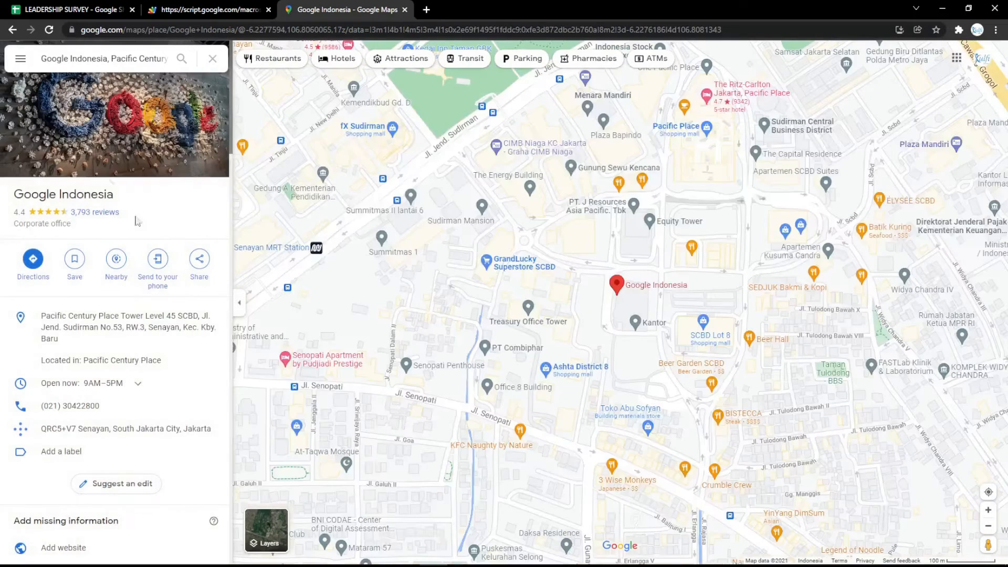
click(198, 262)
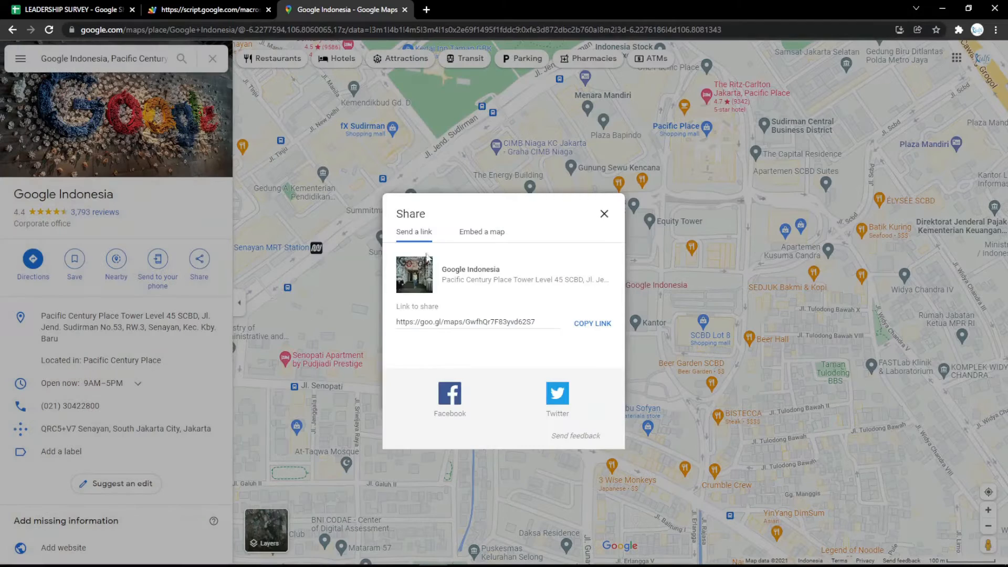
click(480, 230)
click(652, 184)
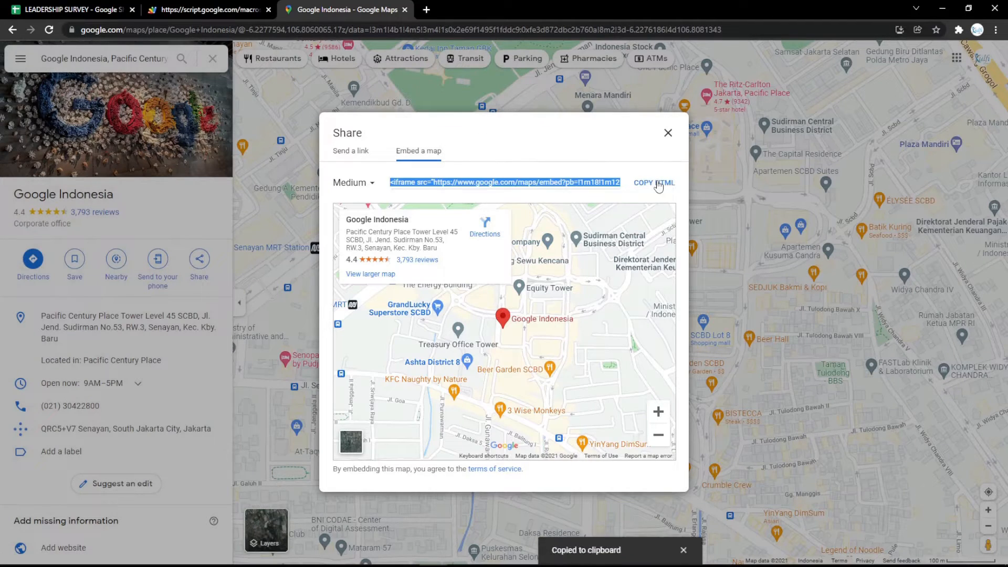
click(79, 9)
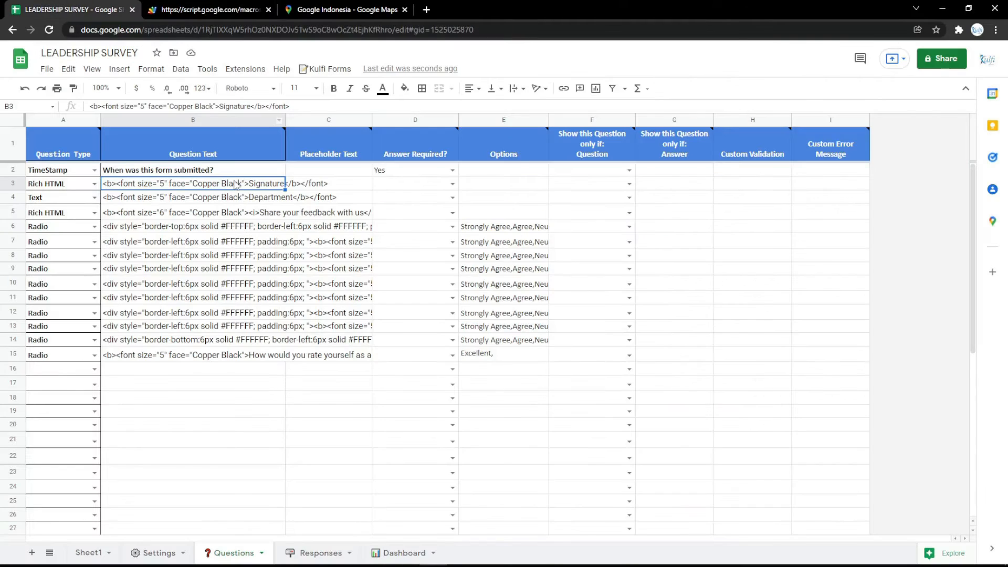
Replace the Rich HTML question's text in B3 with the copied map embed code and refresh the web form.
key(ctrl+v)
click(210, 10)
key(F5)
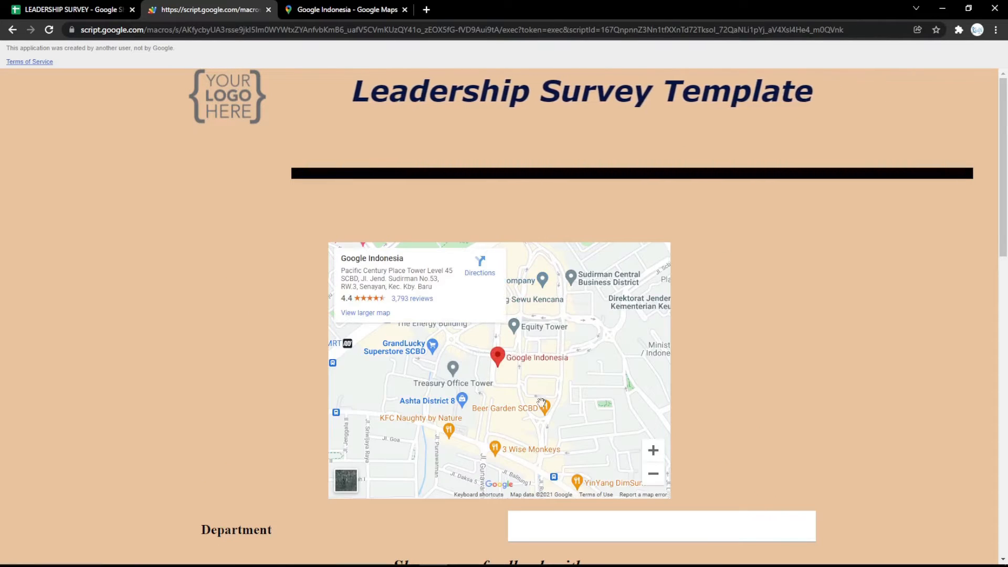
Delete the Rich HTML map question's row 3 from the Questions sheet and view the updated web form.
click(97, 10)
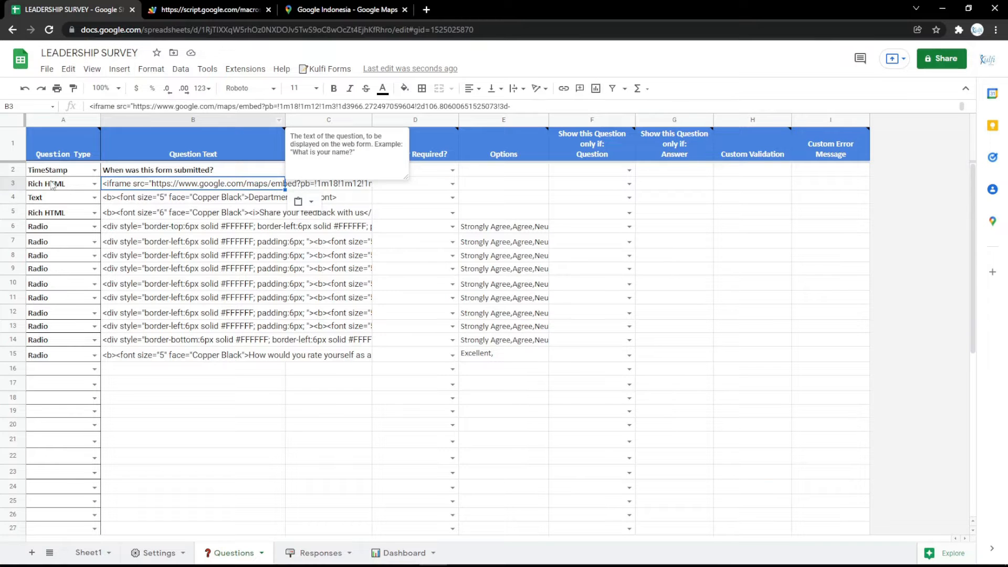
click(13, 169)
click(16, 181)
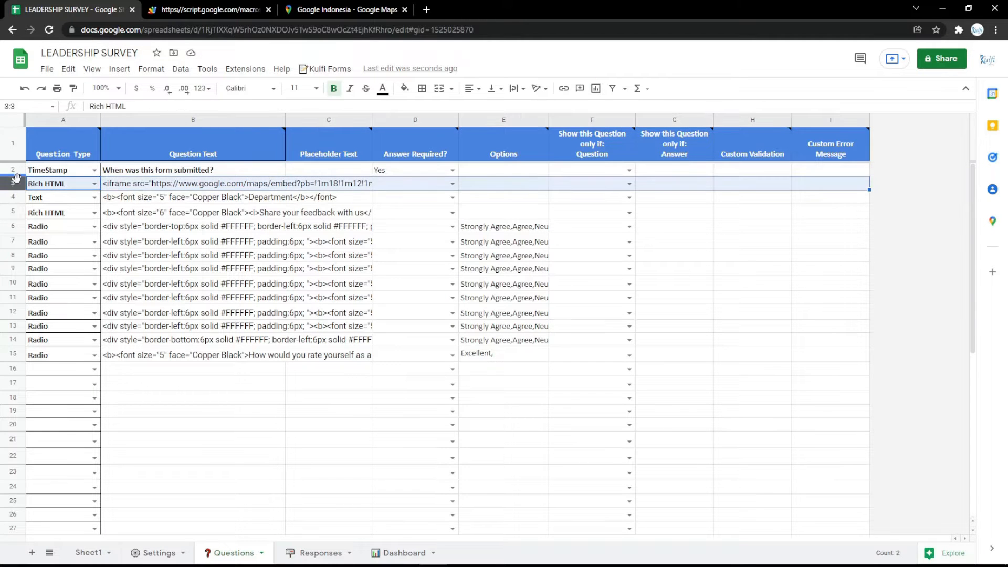
right_click(16, 181)
click(56, 310)
click(193, 11)
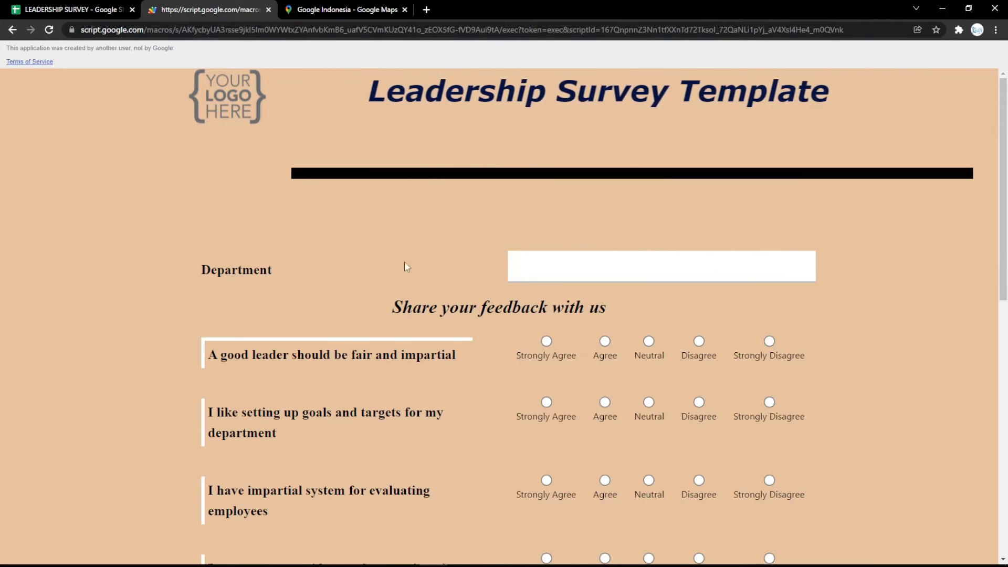
On the Settings sheet, set the Body Background Color cell's fill to light pink and review the refreshed web form.
click(24, 6)
click(152, 552)
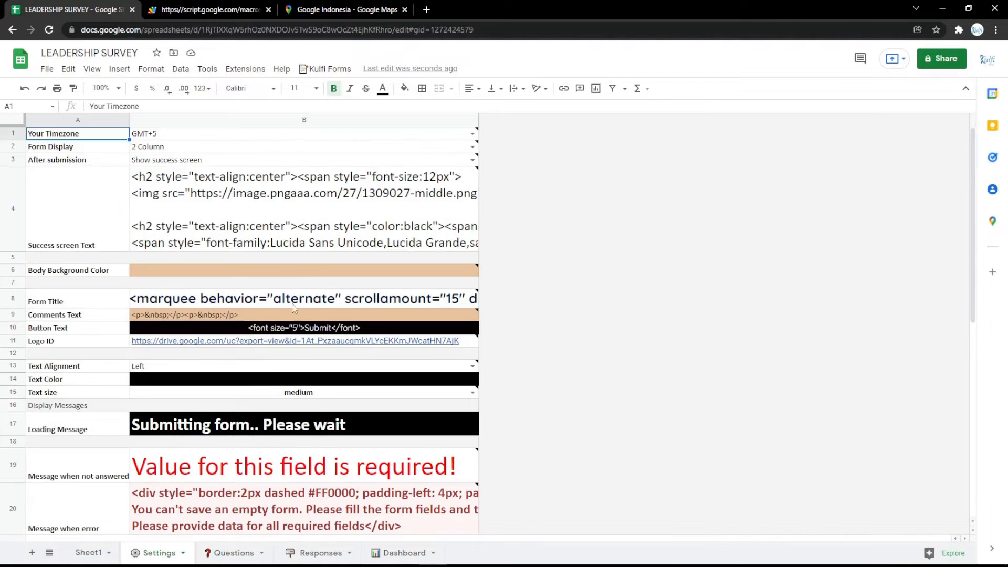
click(295, 270)
click(404, 88)
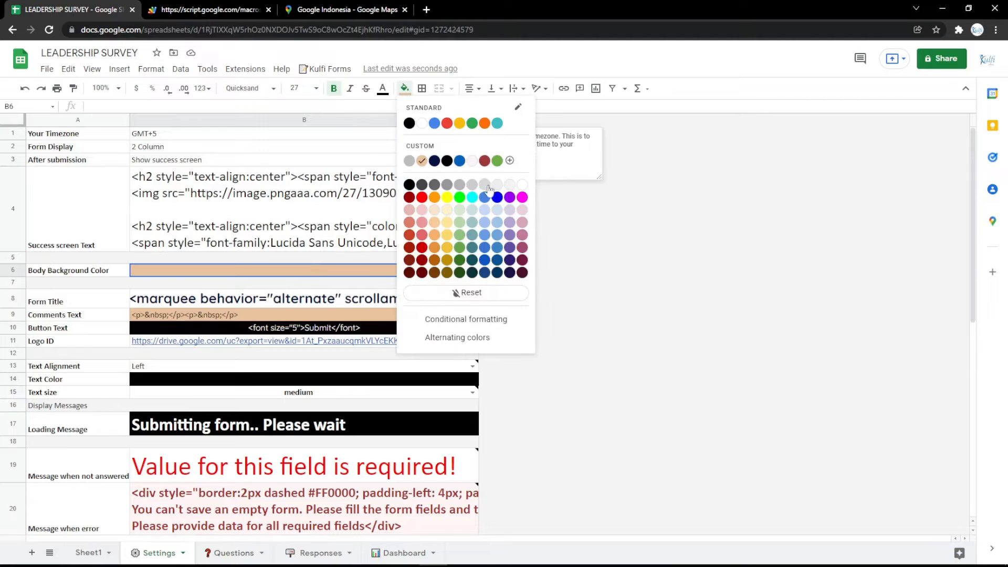
click(516, 211)
click(252, 9)
key(F5)
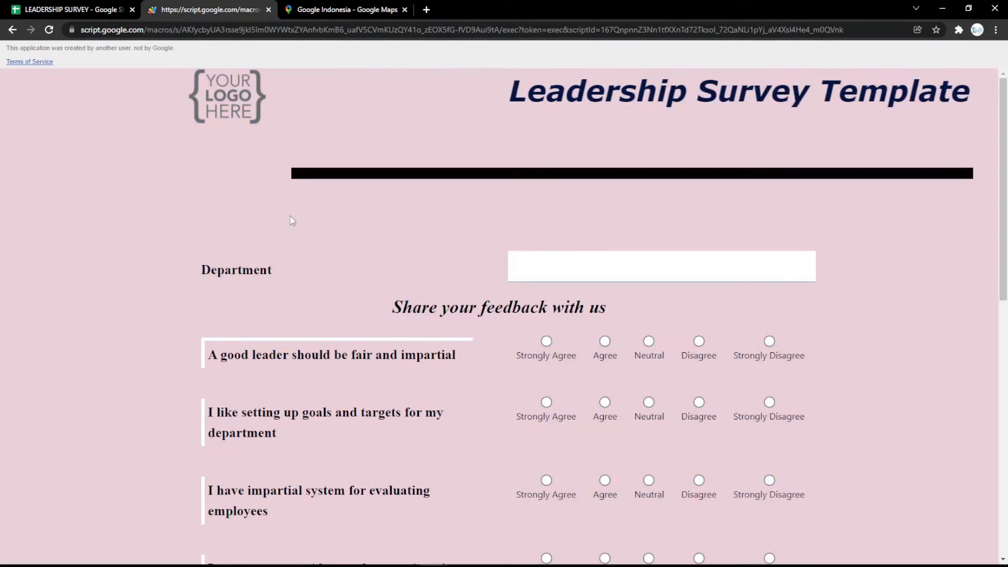
scroll(290, 216, down, 10)
scroll(289, 215, up, 10)
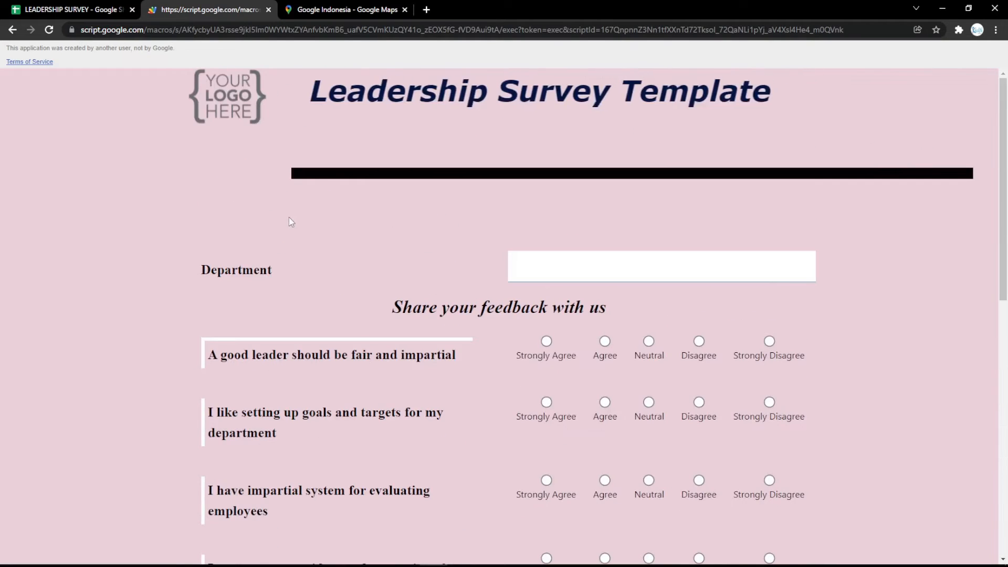
On the Settings sheet, fill the Button Text cell with magenta and check the Submit button on the refreshed web form.
click(132, 5)
click(251, 330)
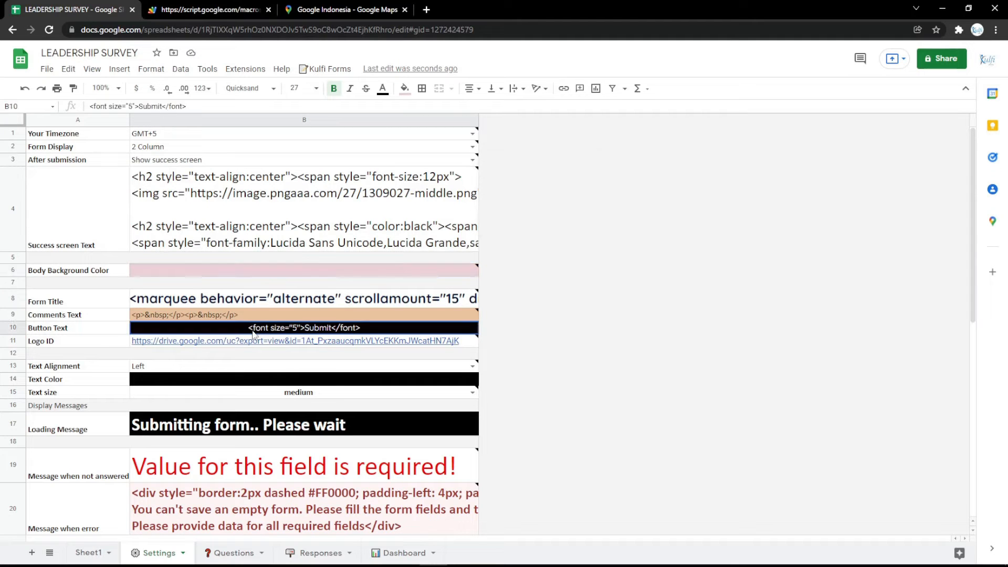
click(405, 89)
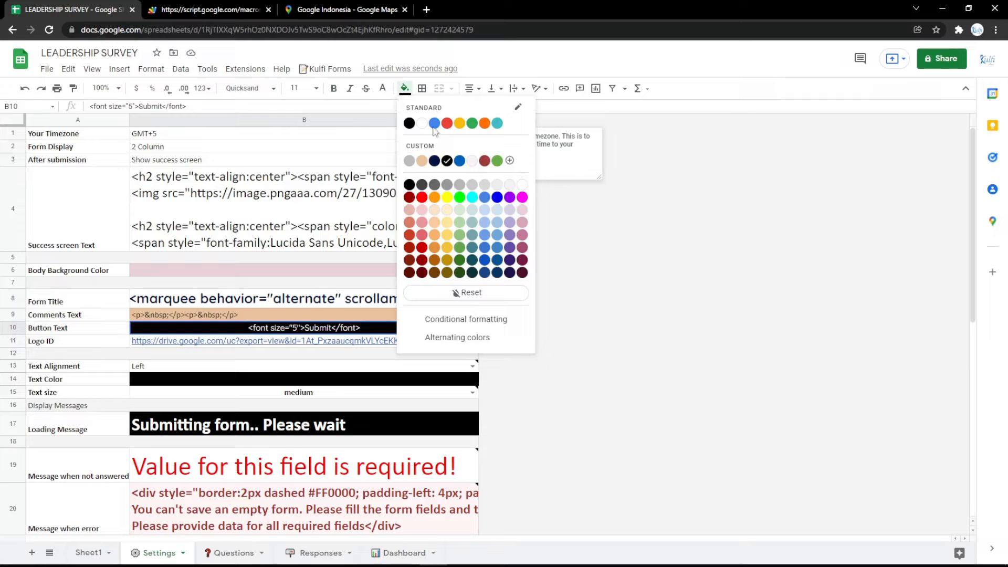
click(523, 197)
key(ctrl+Tab)
key(F5)
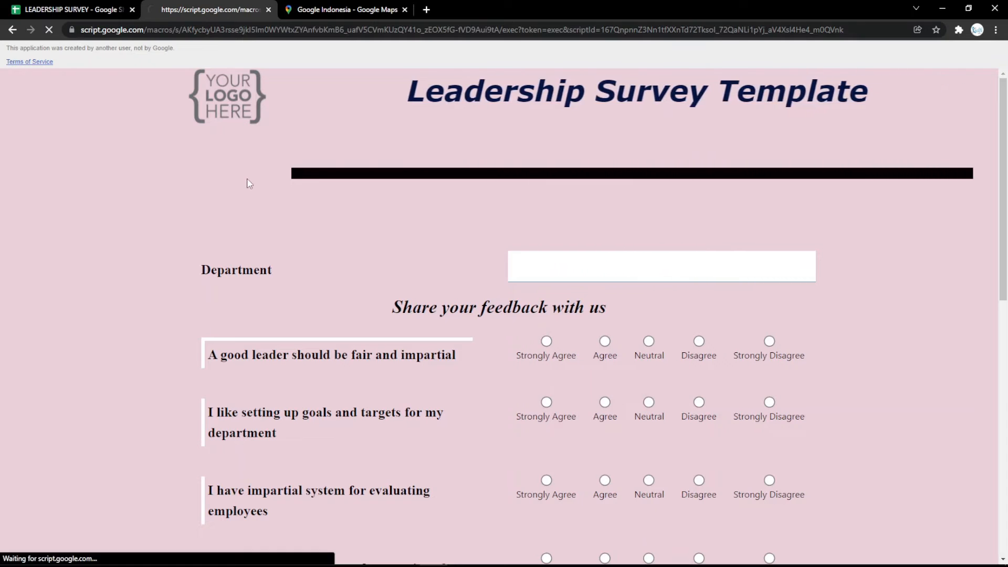
scroll(247, 179, down, 8)
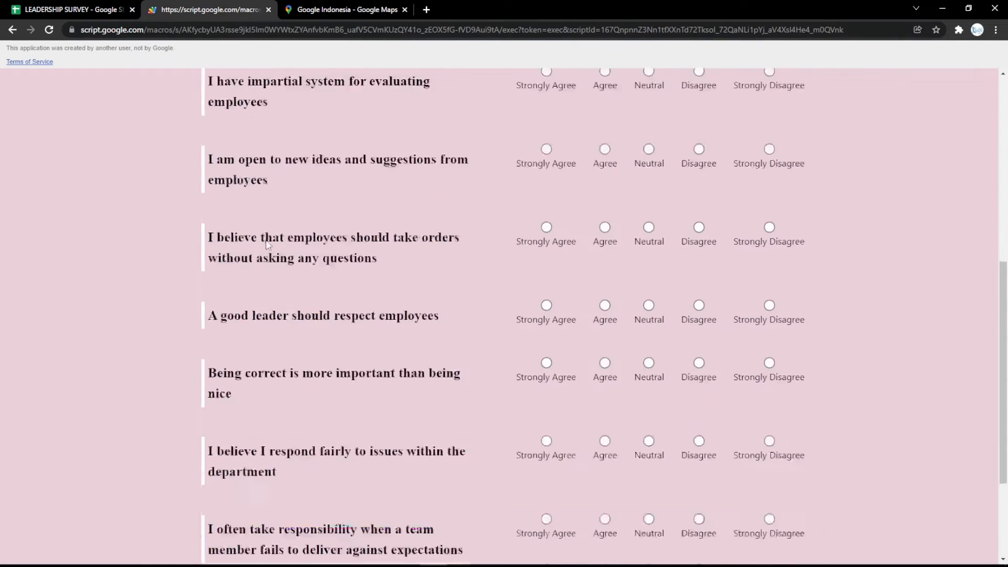
scroll(493, 481, down, 3)
Select the Logo ID cell on the Settings sheet and copy the bookmarked logo image's web address from a new tab.
click(101, 5)
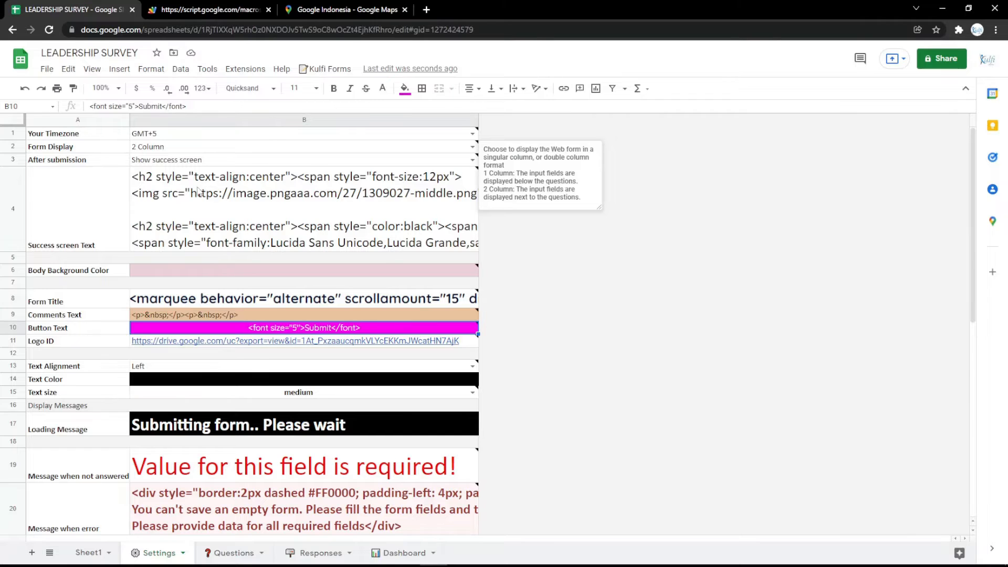
click(248, 340)
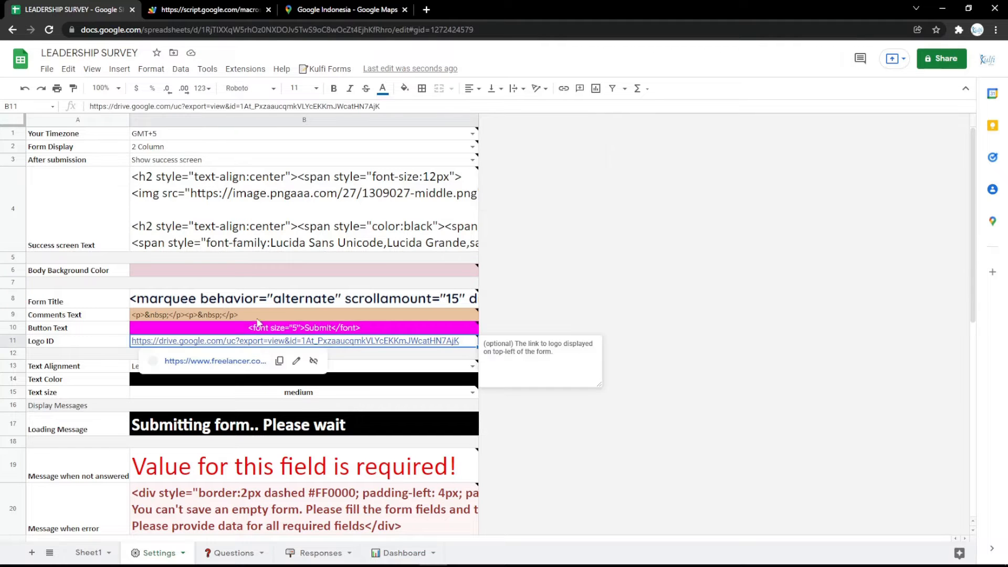
click(426, 9)
click(104, 48)
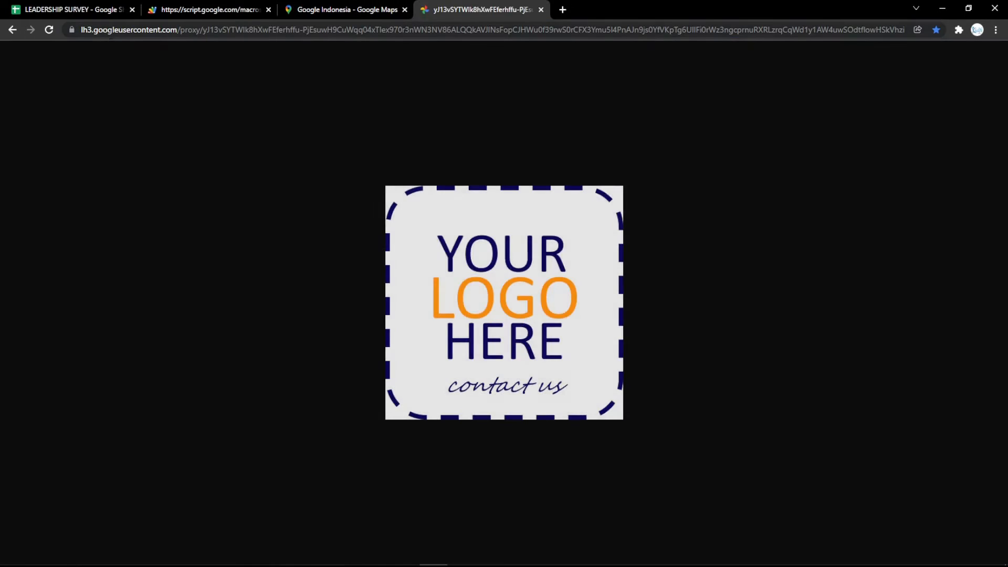
click(158, 30)
Replace the Logo ID link on the Settings sheet with the copied image address and refresh the web form.
click(95, 7)
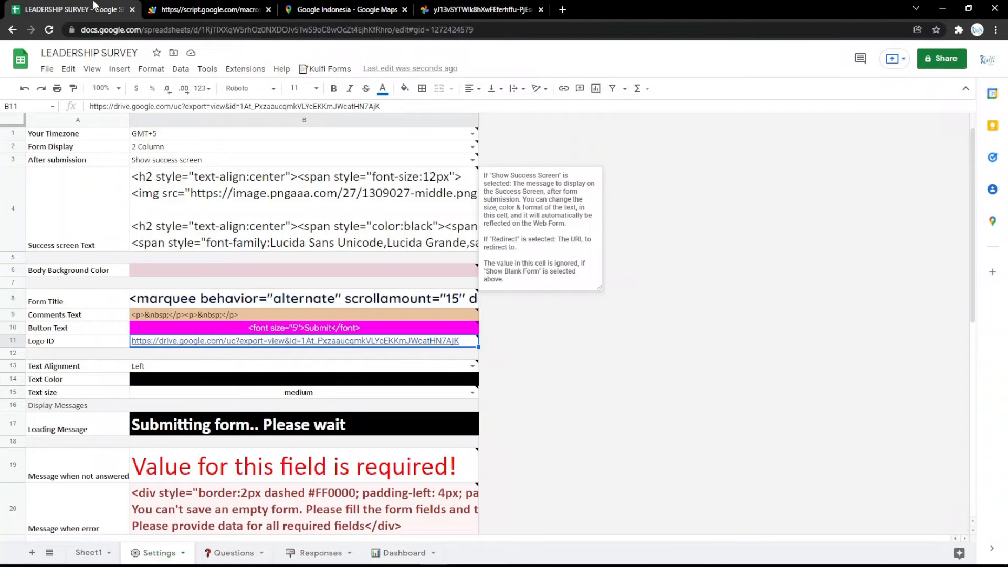
key(ctrl+v)
key(ctrl+Tab)
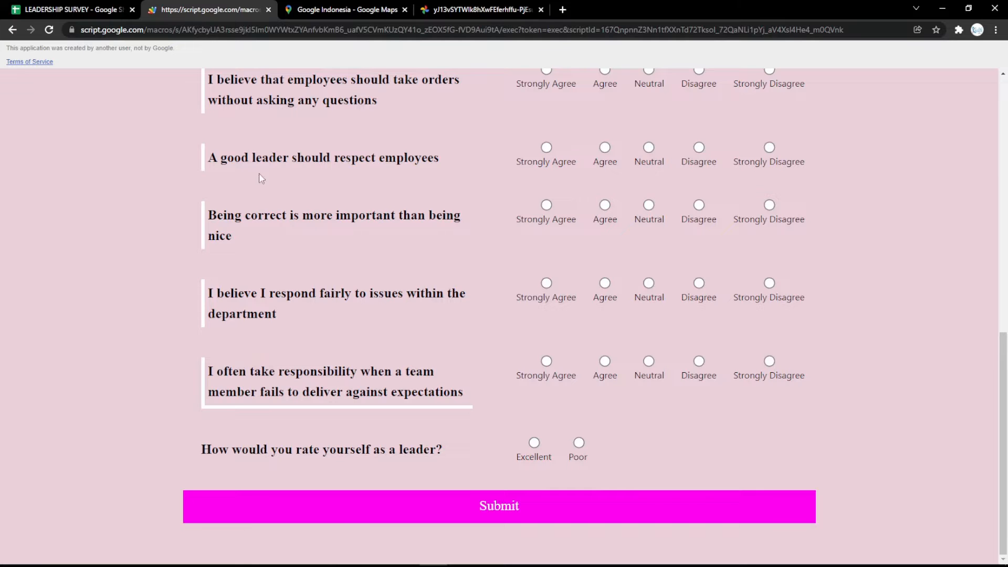
key(F5)
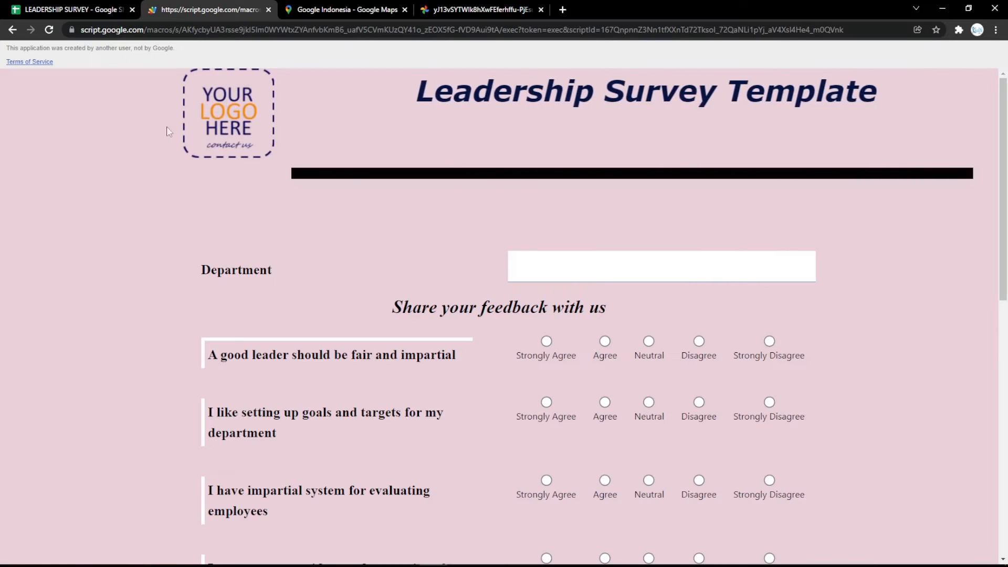
On the Settings sheet, fill the Text Color cell with magenta and review the question text on the web form.
click(24, 5)
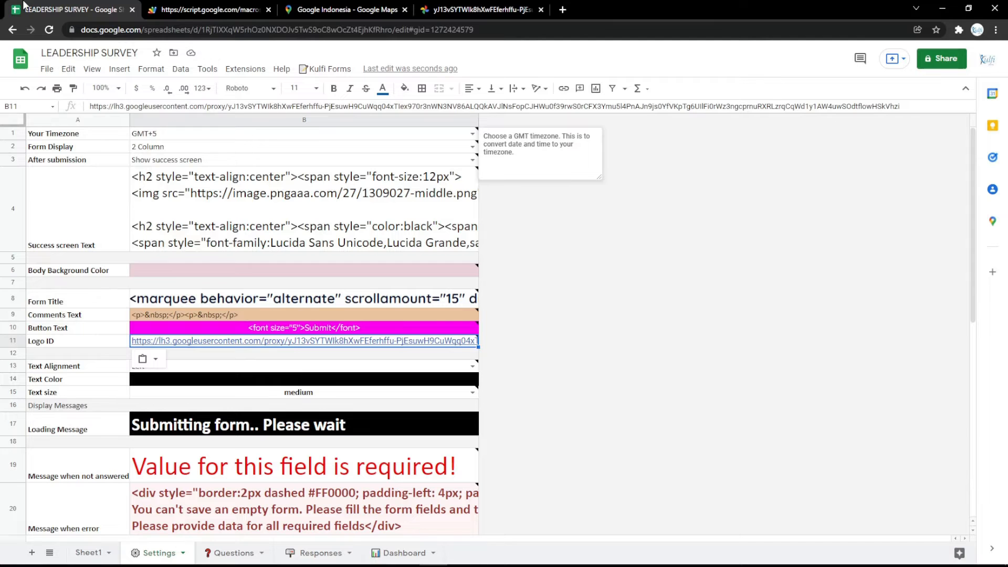
click(281, 382)
click(404, 88)
click(521, 198)
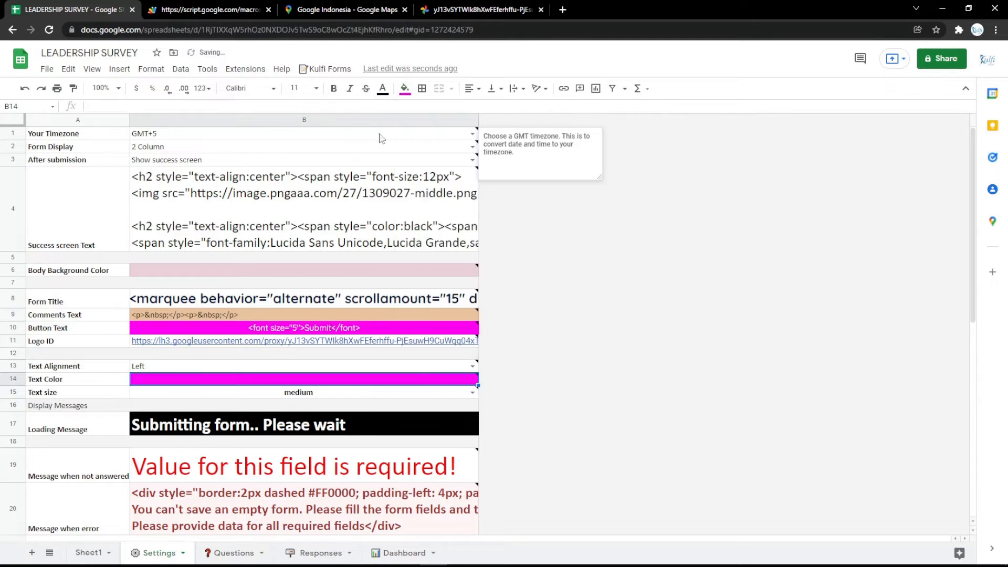
click(230, 9)
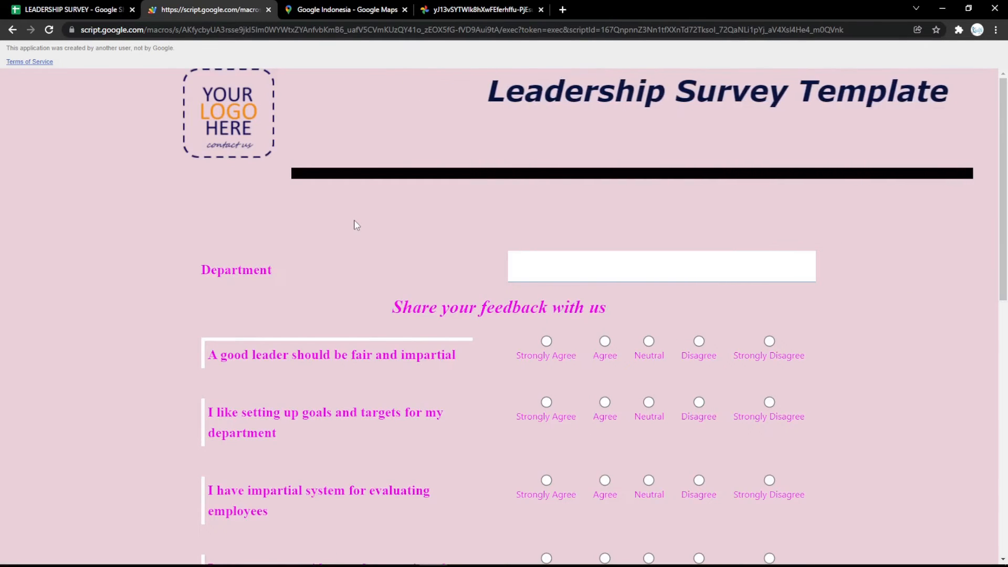
scroll(356, 224, down, 10)
scroll(362, 244, up, 10)
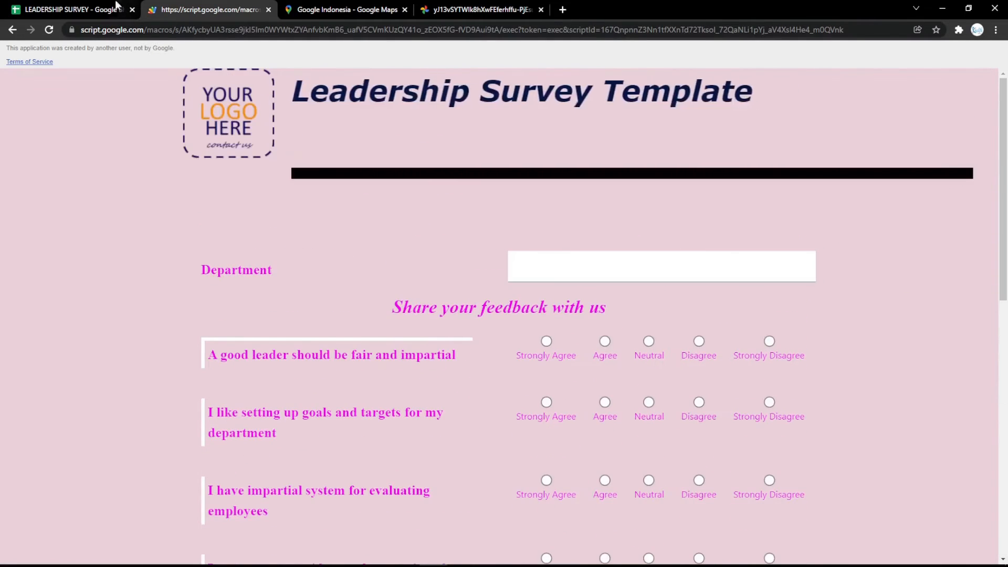
On the Settings sheet, change the Loading Message to "Submitting form.. Please wait a minutes" and refresh the web form.
click(116, 4)
click(287, 420)
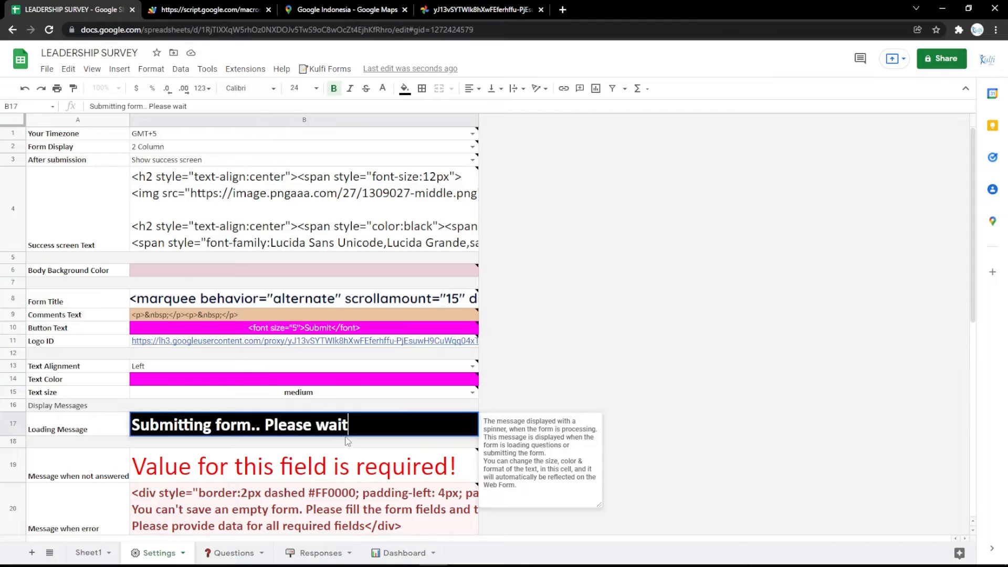
text(minutes)
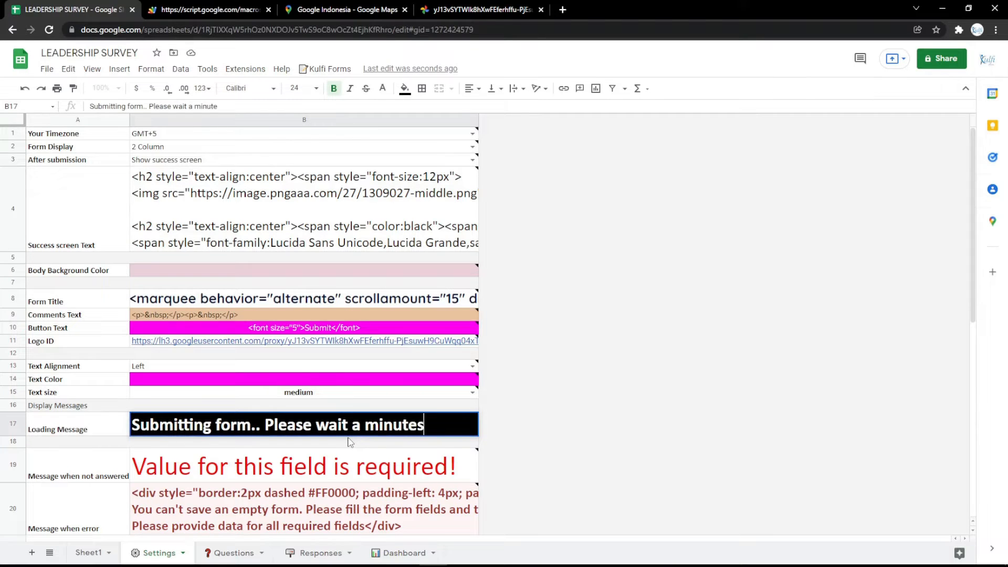
key(Return)
click(212, 9)
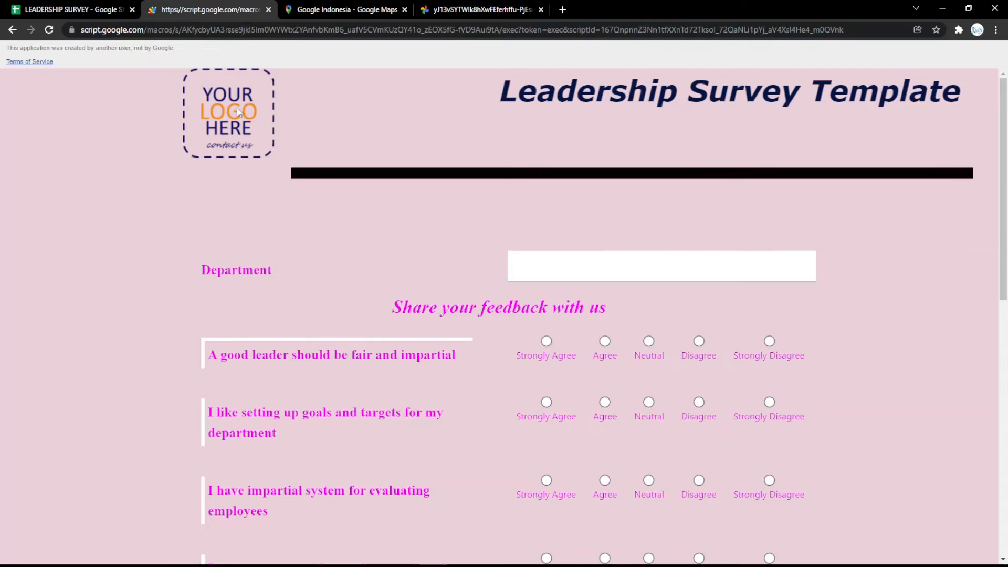
key(F5)
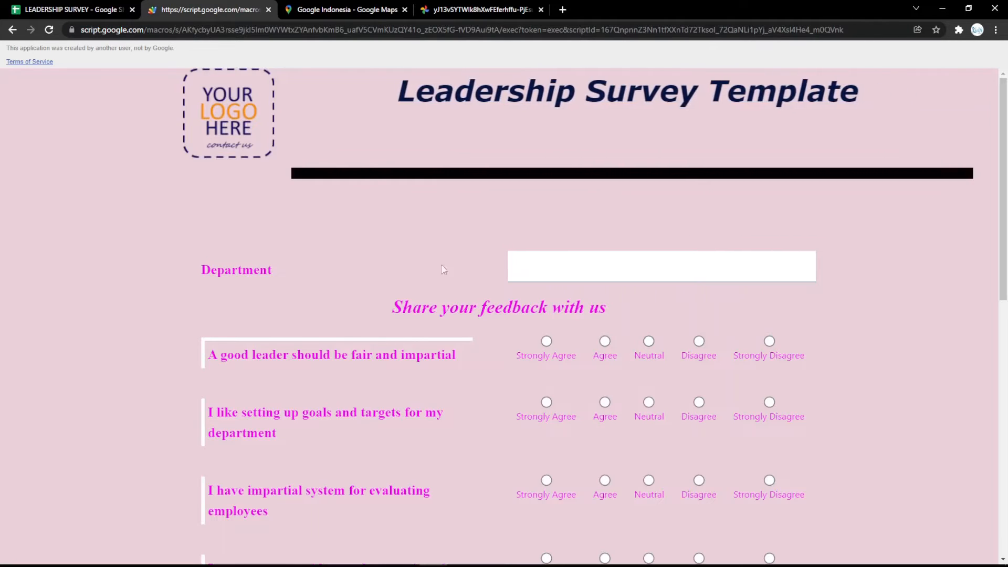
Check the Form Title cell on the Settings sheet, open the html-online.com editor in a new tab and enter "LEADERSHIP SURVEY".
click(72, 10)
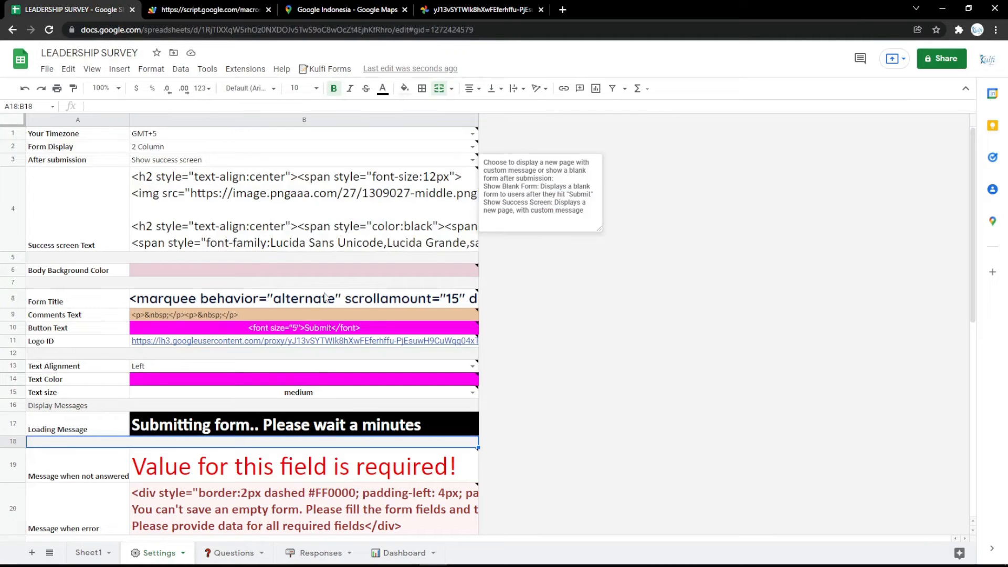
double_click(324, 296)
click(346, 371)
key(ctrl+t)
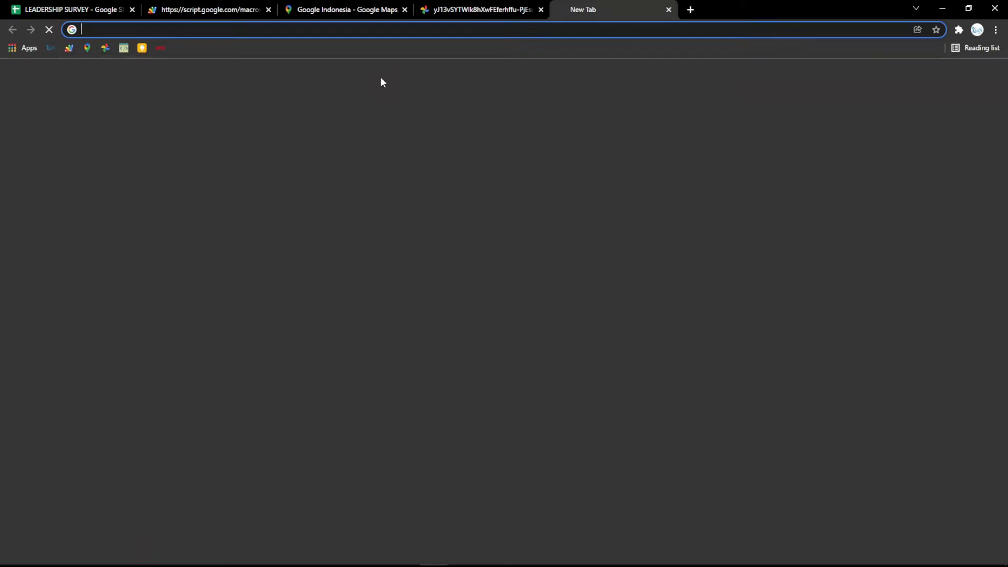
click(127, 49)
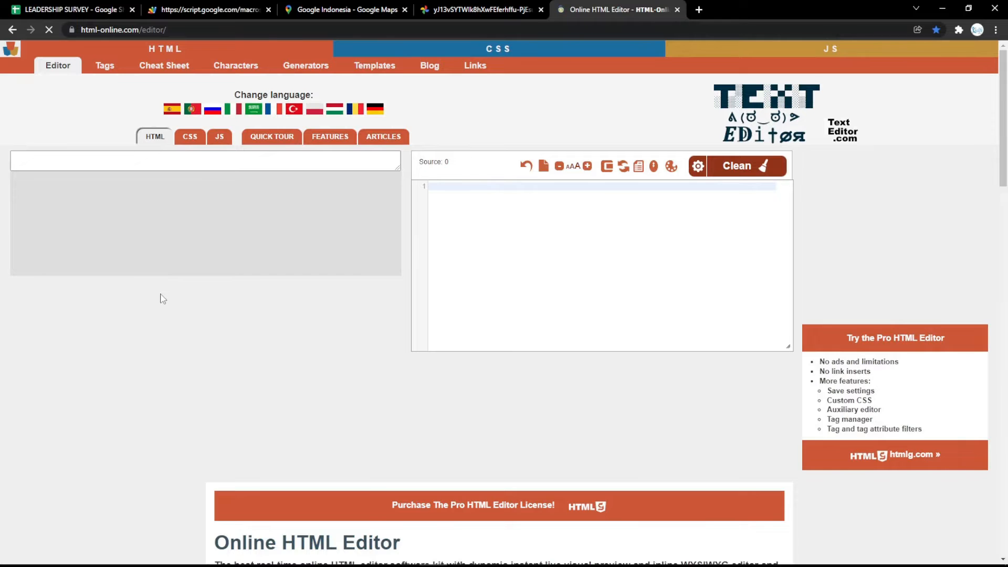
text(LE)
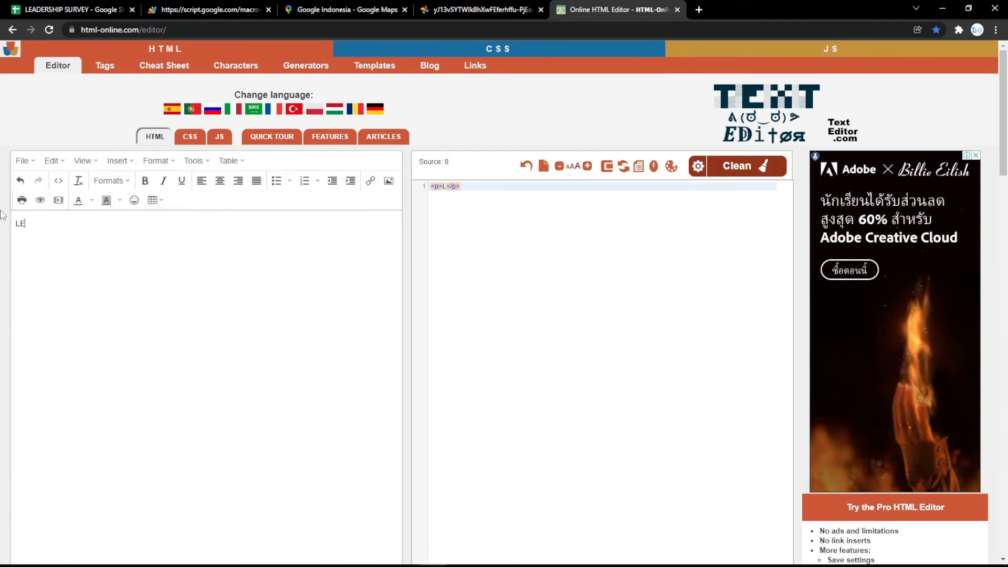
text(ADERSHIP)
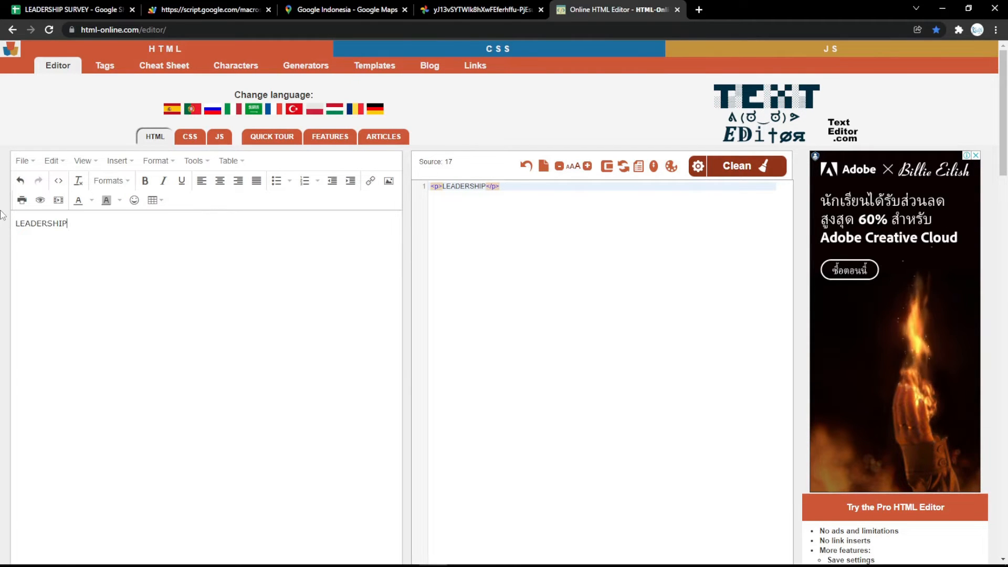
text( SURVEY)
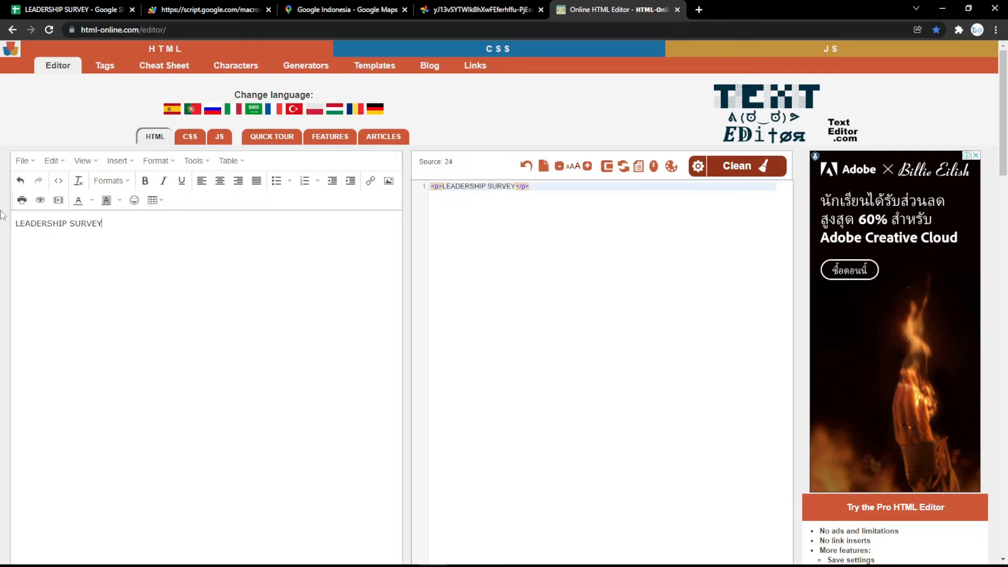
Format the whole "LEADERSHIP SURVEY" text as a centered, bold, italic and underlined Heading 1.
key(ctrl+a)
click(219, 180)
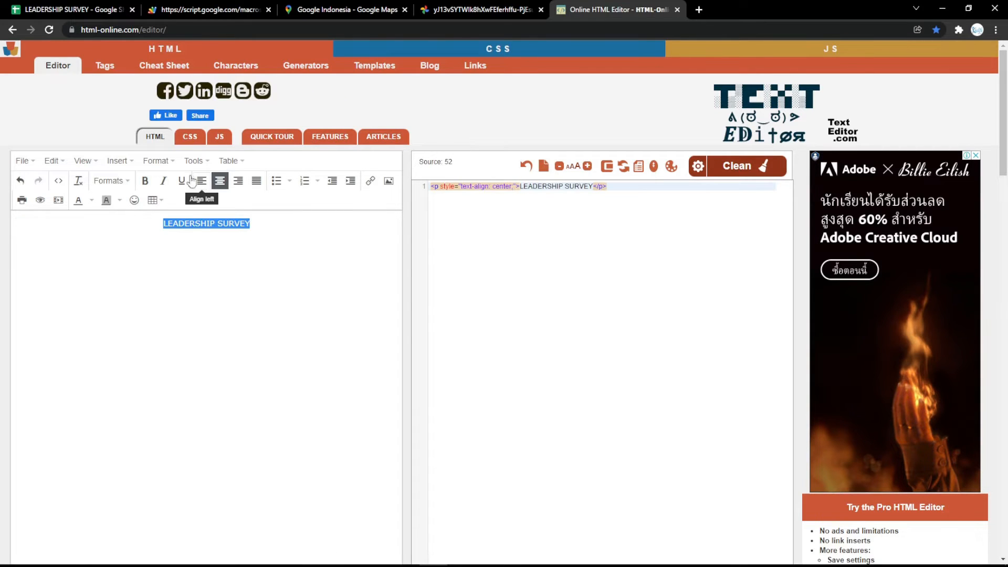
click(145, 181)
click(164, 181)
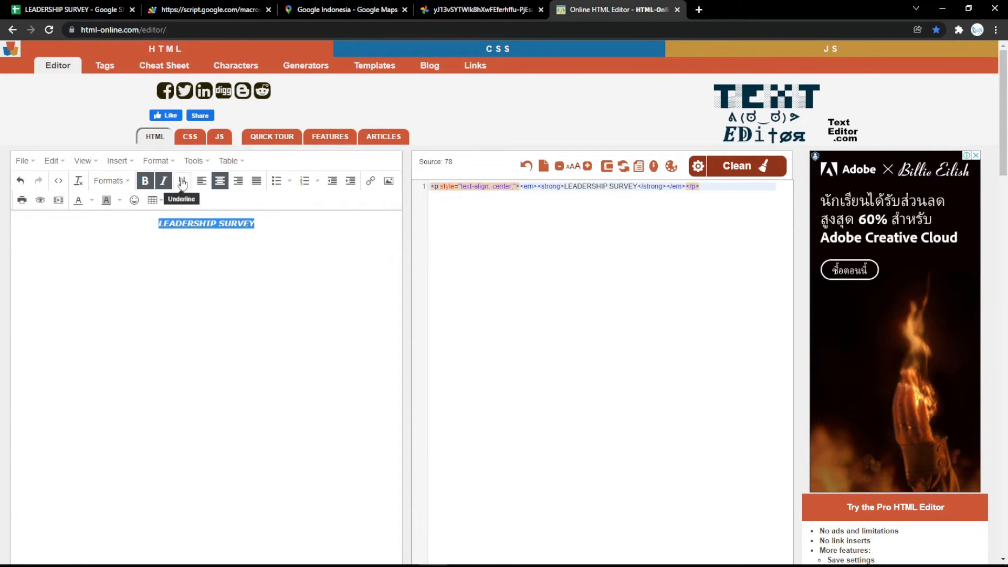
click(182, 180)
click(113, 181)
click(120, 203)
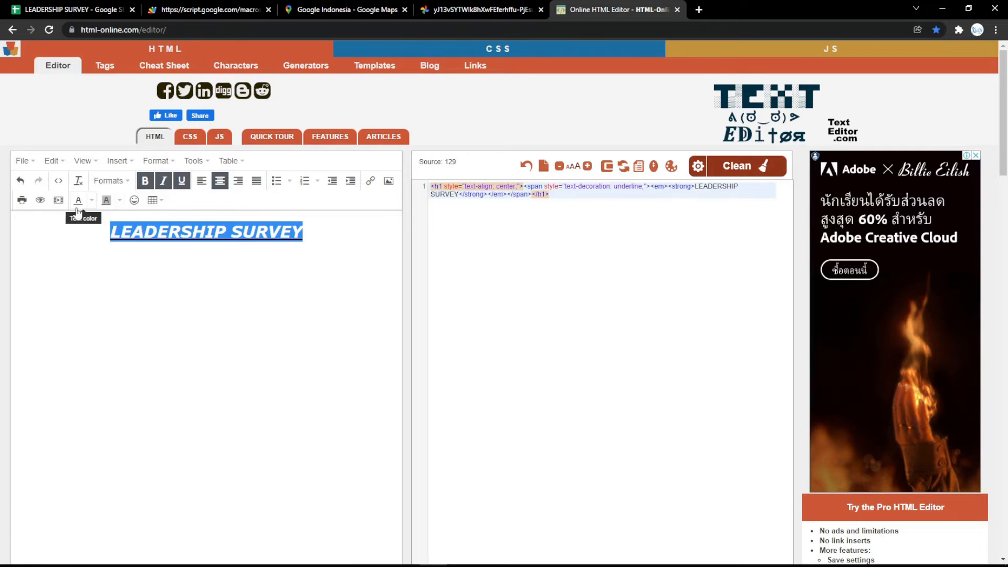
Color the selected "LEADERSHIP SURVEY" heading magenta (#ff00ff) and copy its complete HTML source code.
click(92, 200)
click(46, 255)
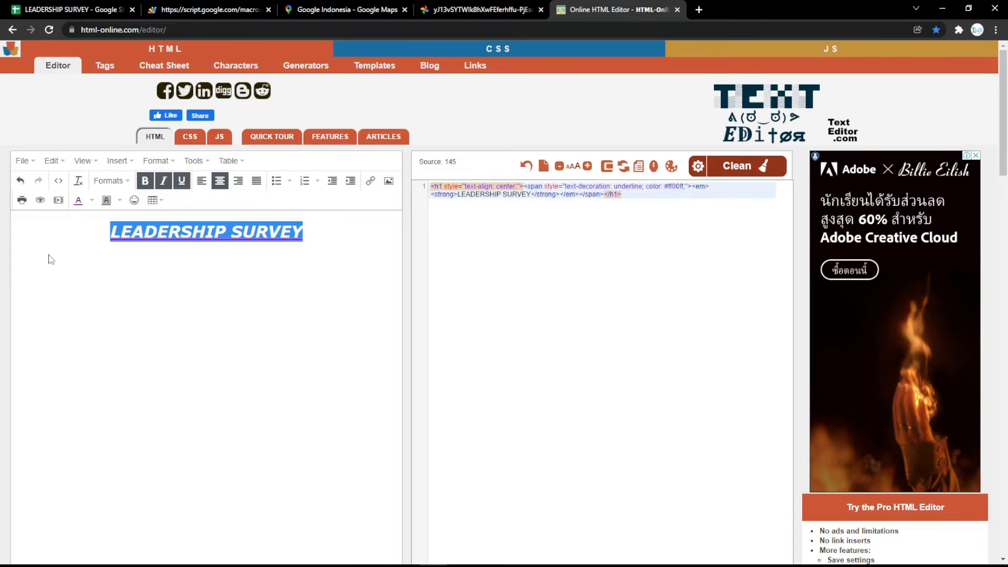
click(265, 247)
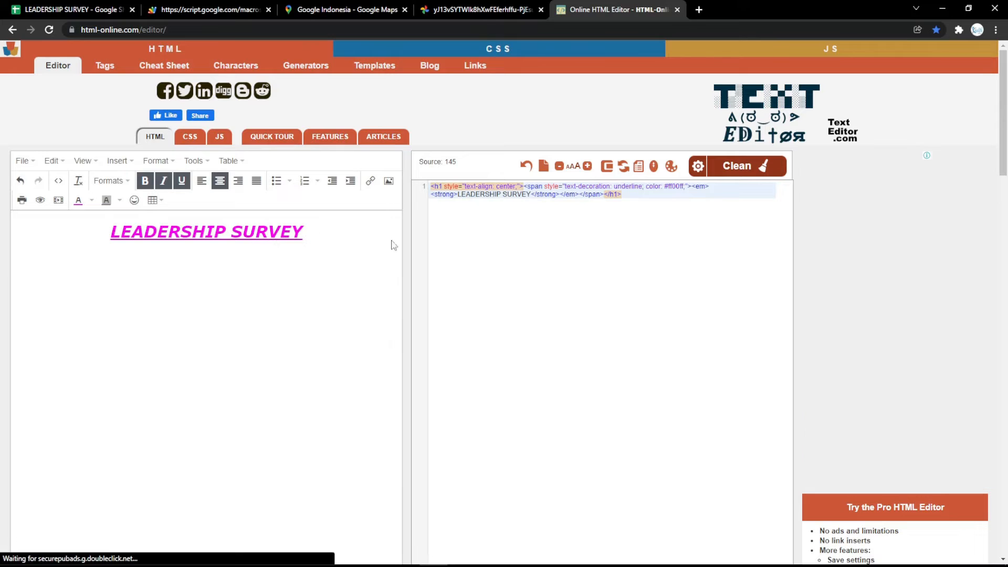
drag(646, 202, 552, 178)
key(ctrl+c)
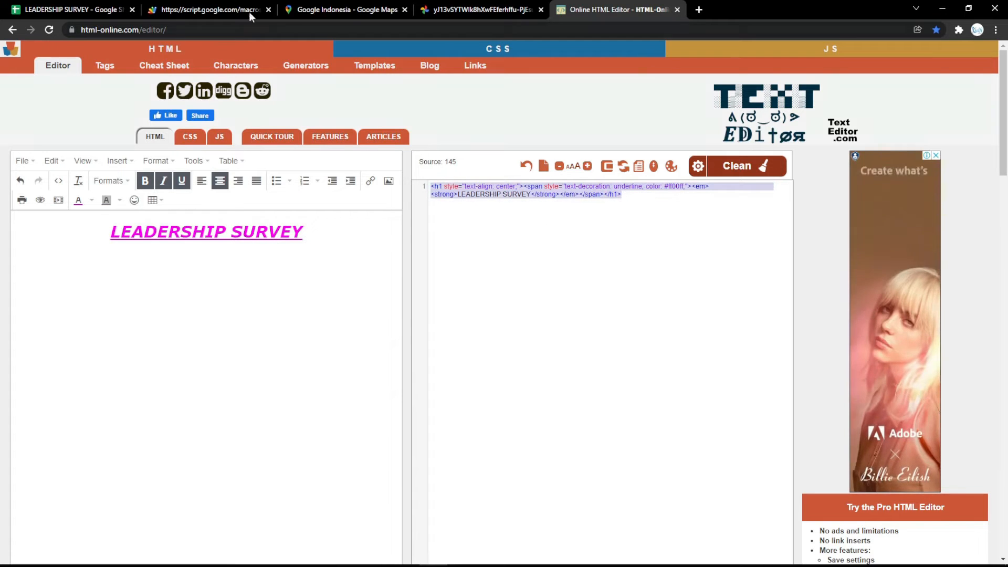
Replace the Form Title cell's content on the Settings sheet with the copied heading HTML and refresh the web form.
click(76, 9)
click(246, 301)
key(Return)
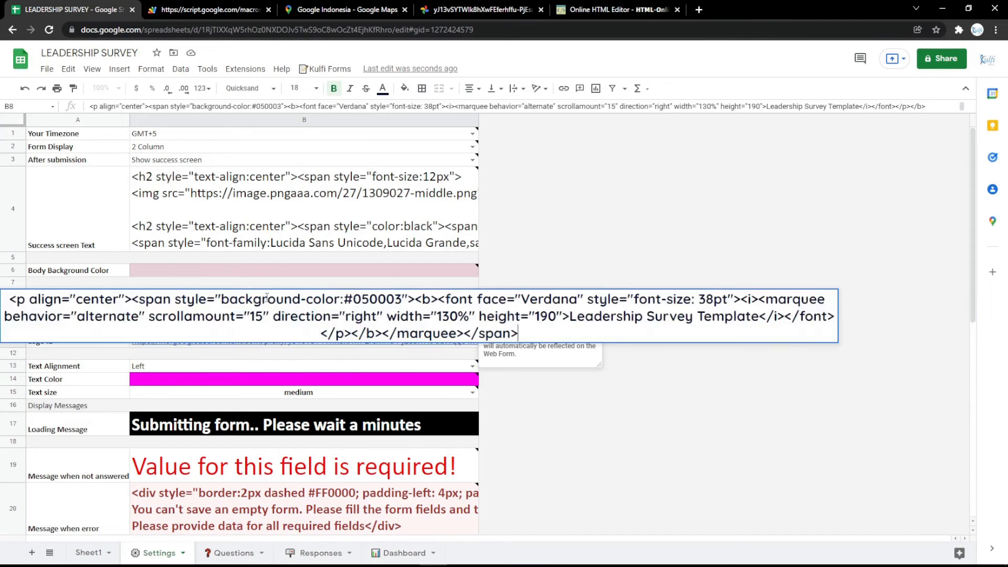
key(ctrl+a)
key(ctrl+v)
click(301, 273)
click(200, 9)
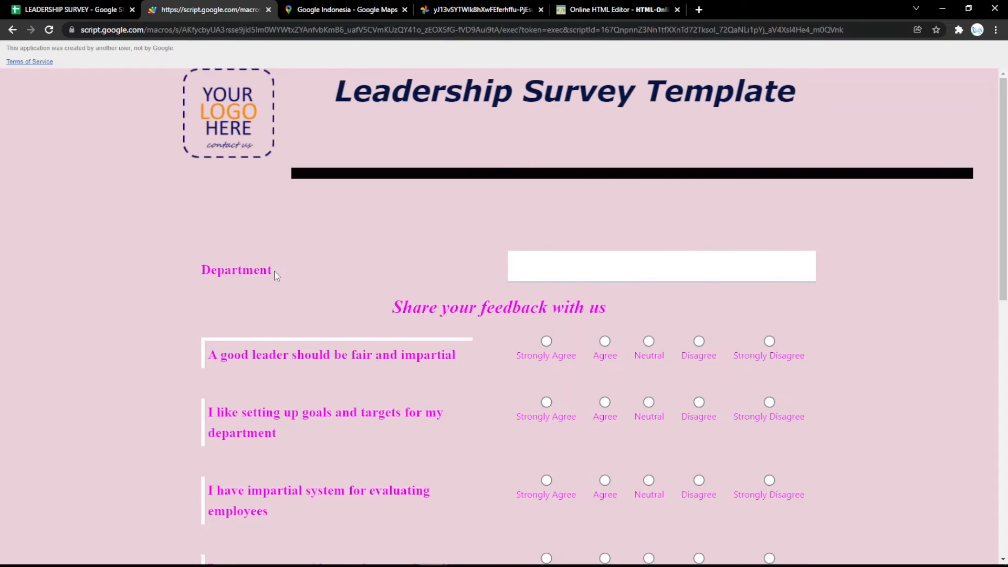
key(F5)
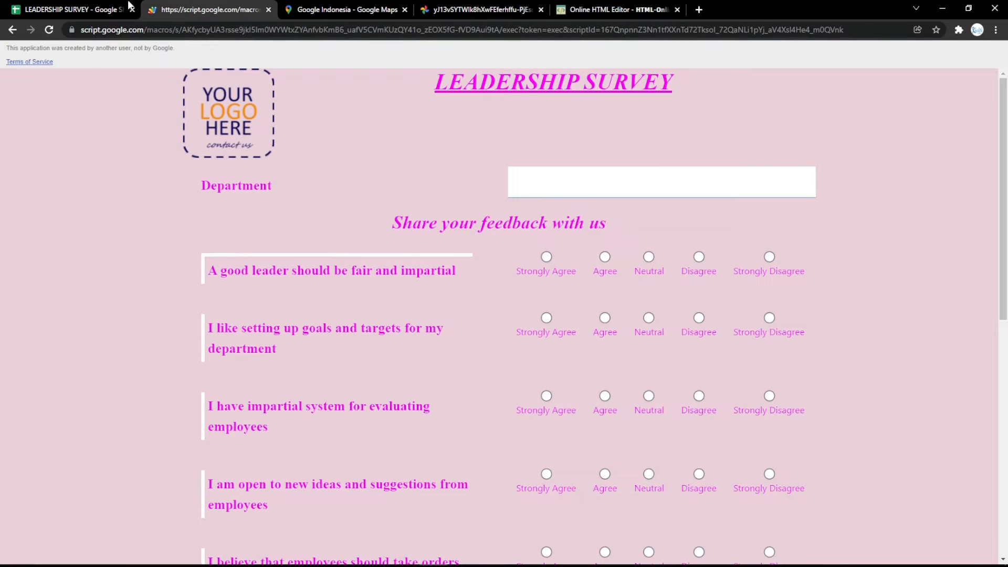
Check cell A1 of the Responses sheet and copy the TRANSPOSE formula from the RESPONSES note in Google Keep.
click(126, 7)
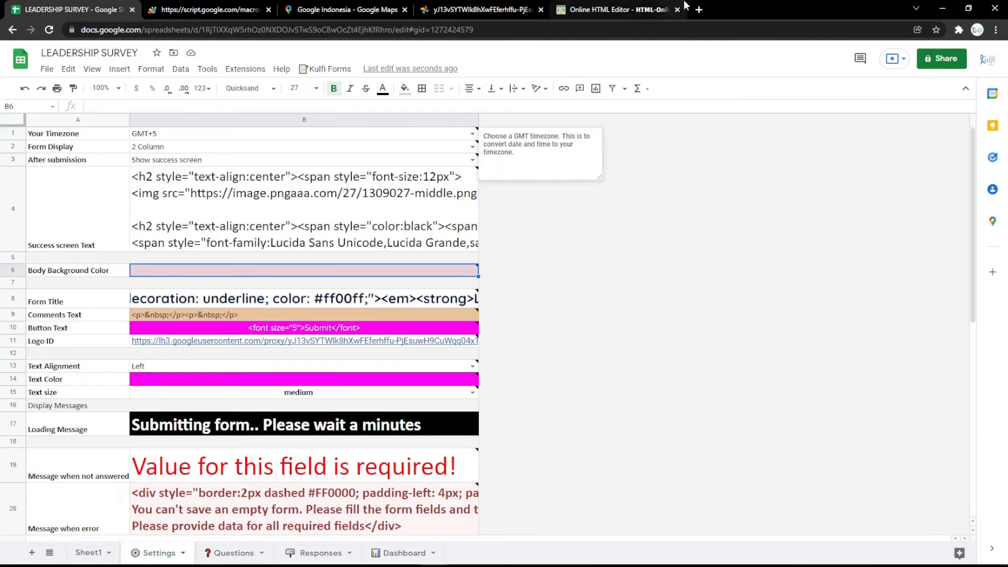
mouse_move(343, 251)
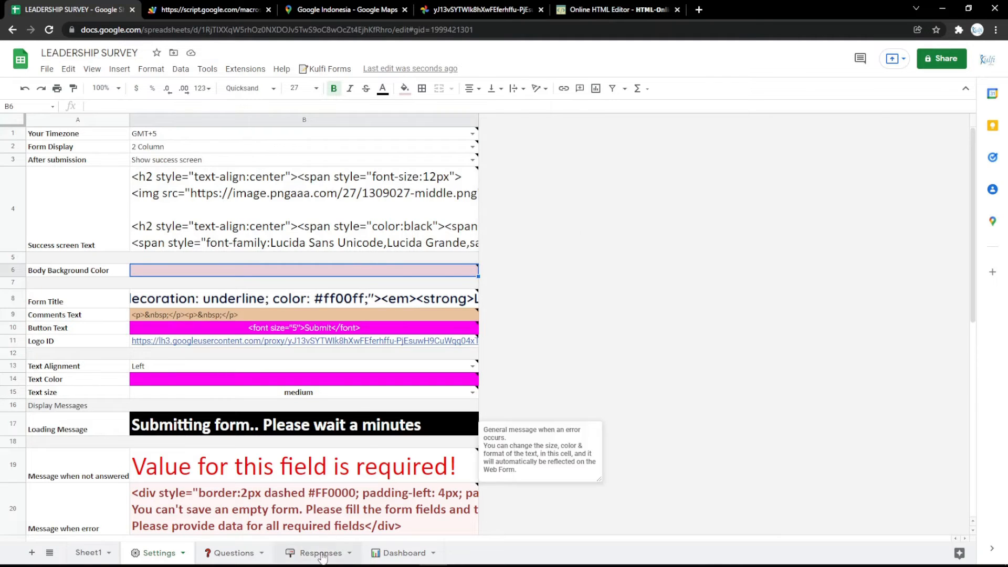
click(321, 551)
mouse_move(81, 136)
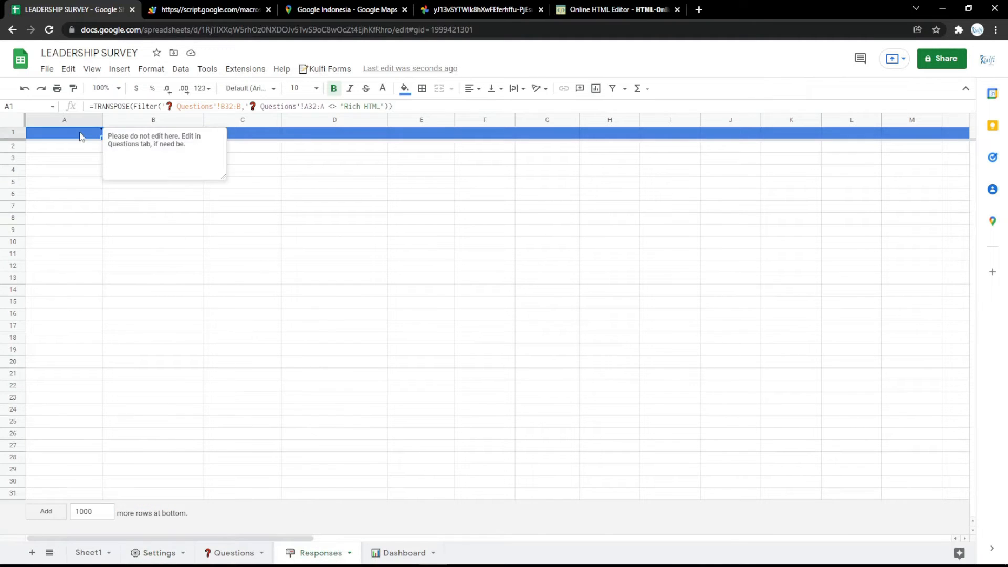
key(ctrl+t)
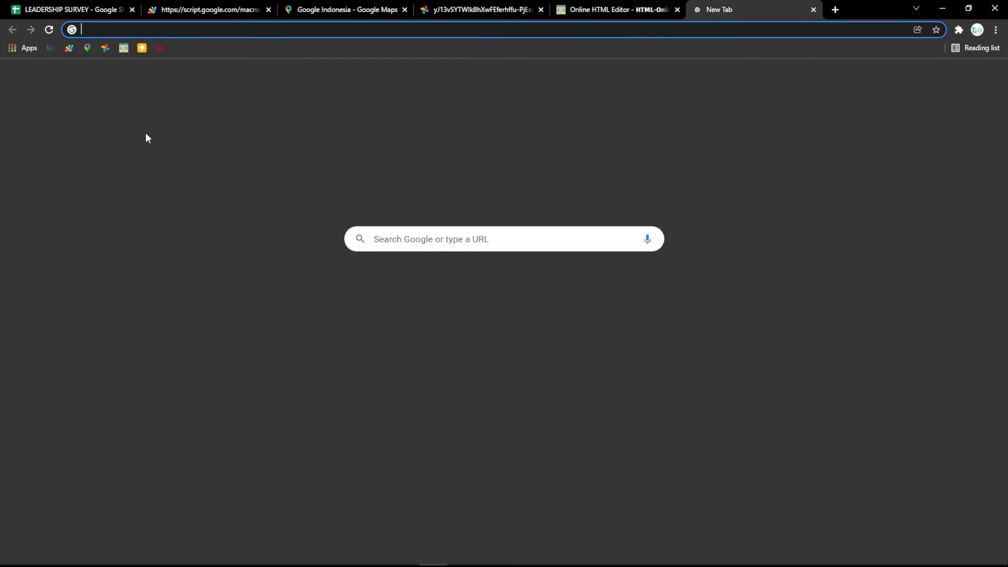
click(142, 47)
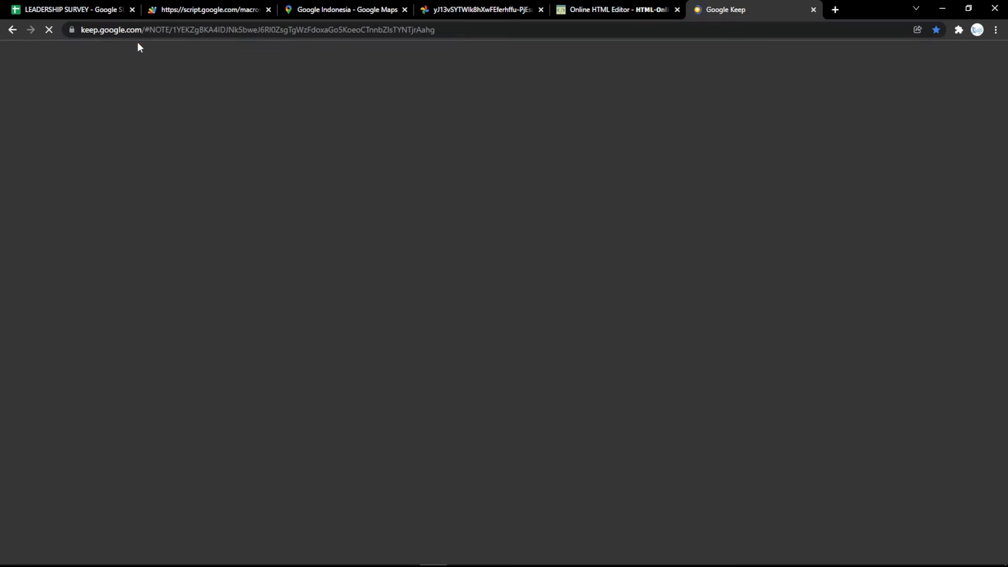
key(ctrl+a)
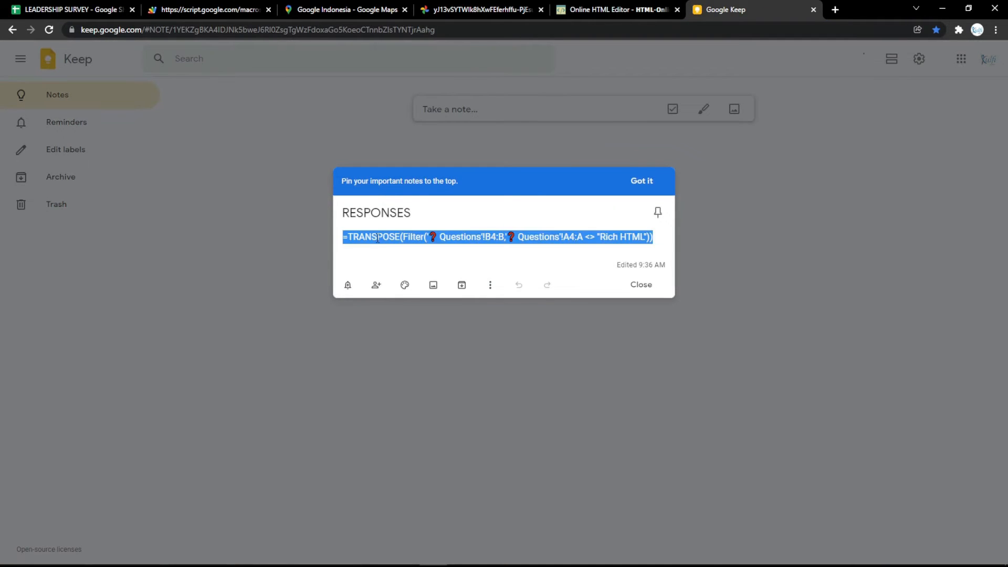
key(ctrl+v)
key(ctrl+z)
click(73, 10)
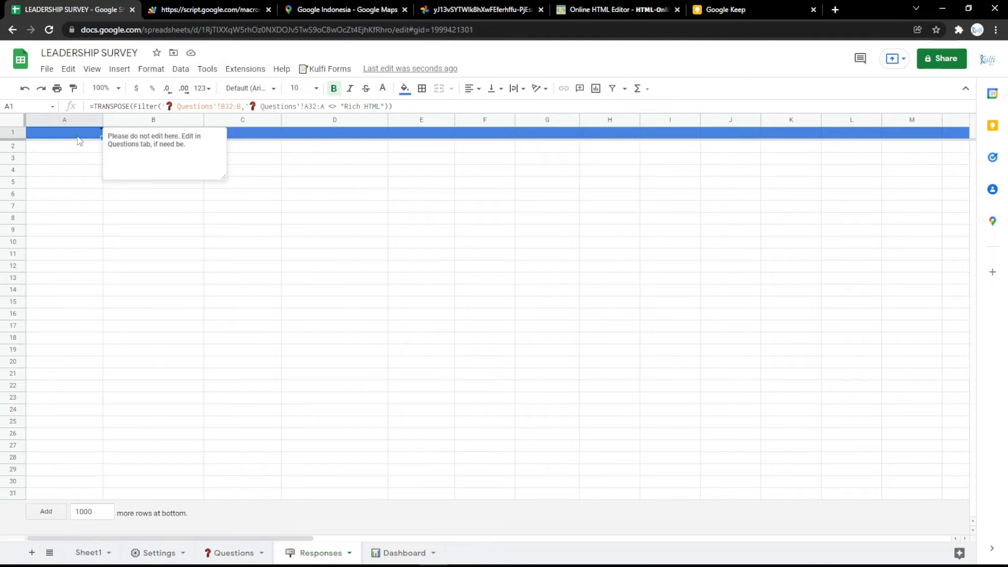
Replace the formula in cell A1 of the Responses sheet with the copied TRANSPOSE/Filter formula using ranges B4:B and A4:A.
double_click(78, 137)
key(ctrl+a)
text(=TRANSPOSE(Filter('❓ Questions'!B4:B,'❓ Questions'!A4:A <> "Rich HTML")))
click(74, 171)
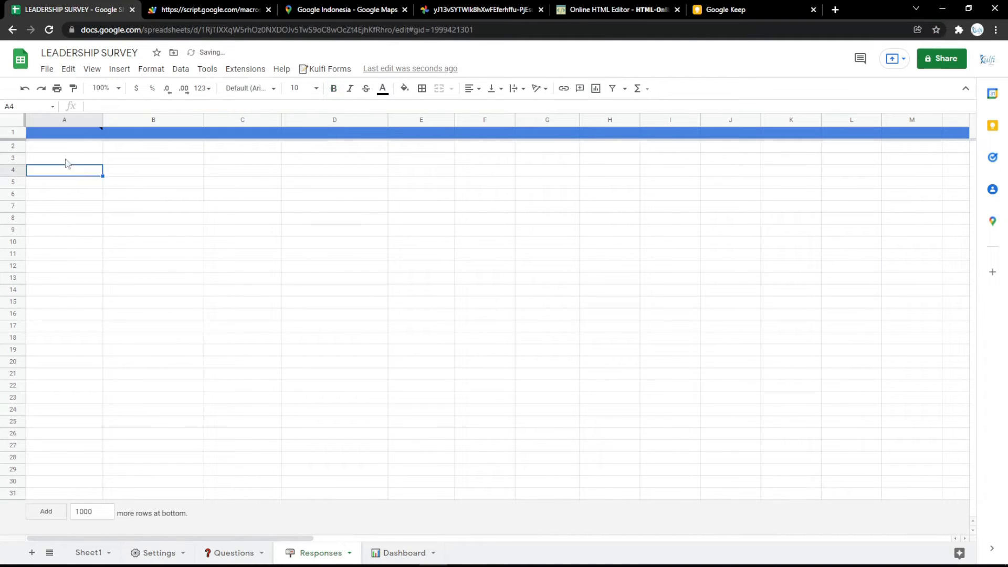
Check the first question's row on the Questions sheet and change the Responses header formula's ranges to B3:B and A3:A.
click(231, 553)
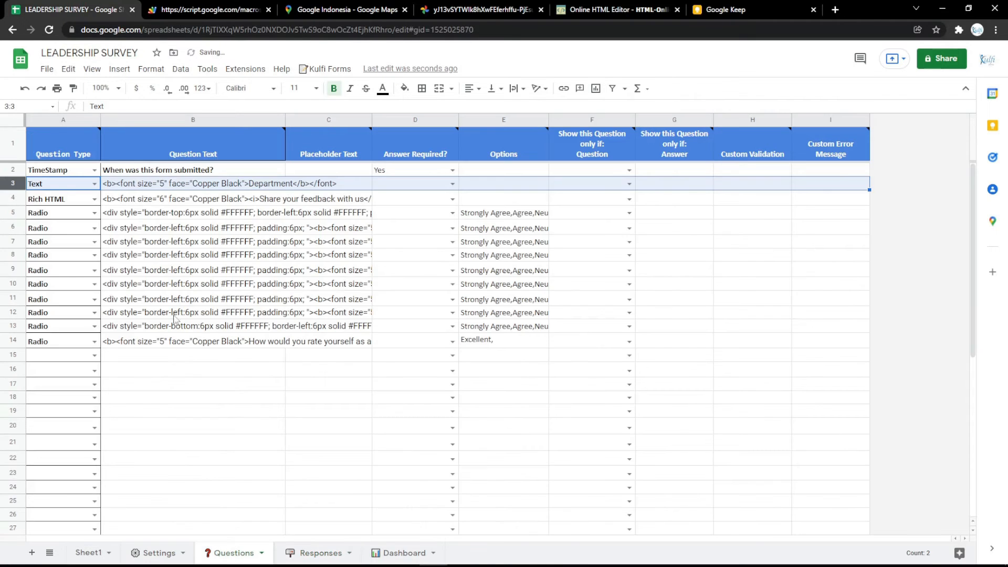
click(181, 187)
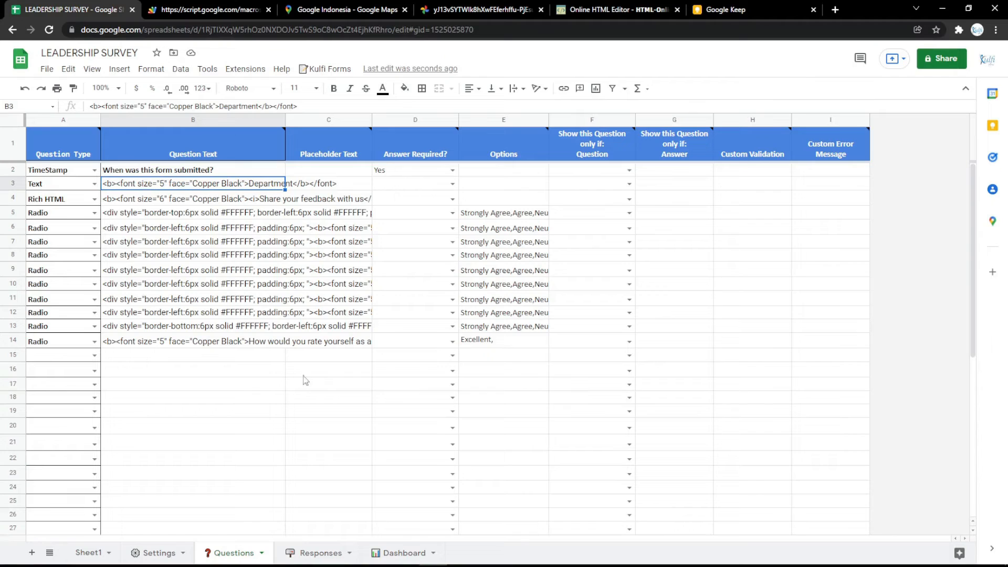
click(305, 554)
double_click(70, 133)
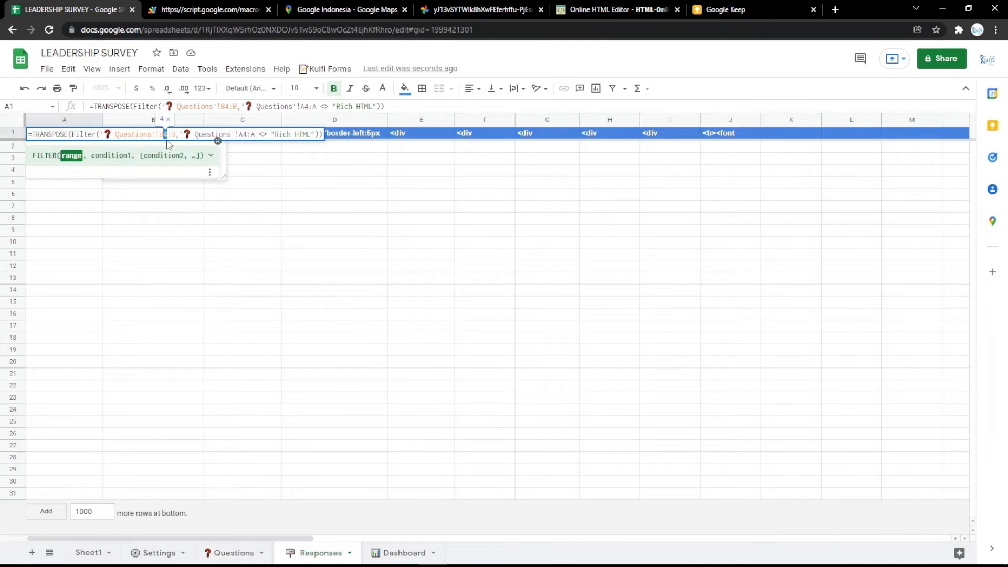
text(3)
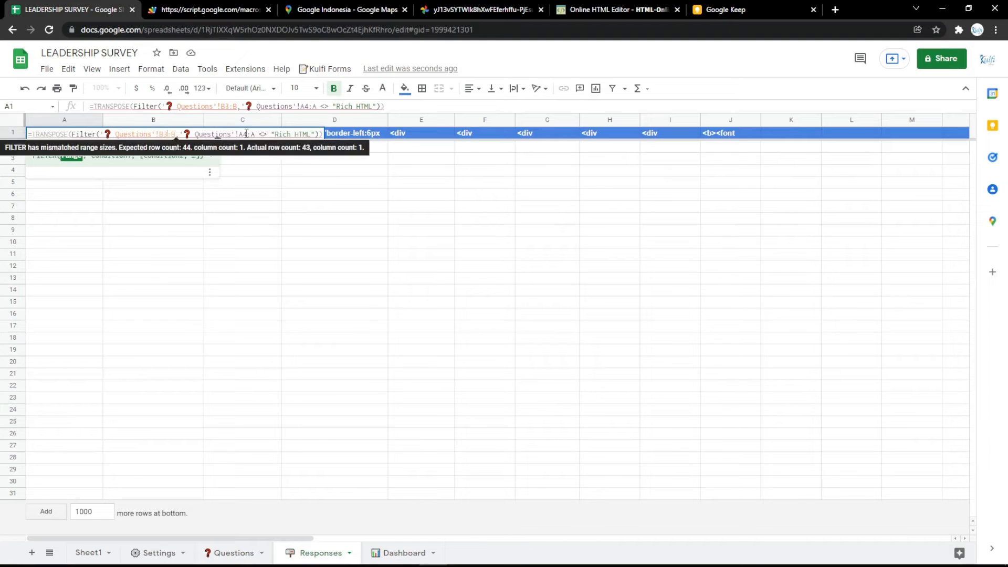
double_click(250, 134)
text(3)
click(245, 171)
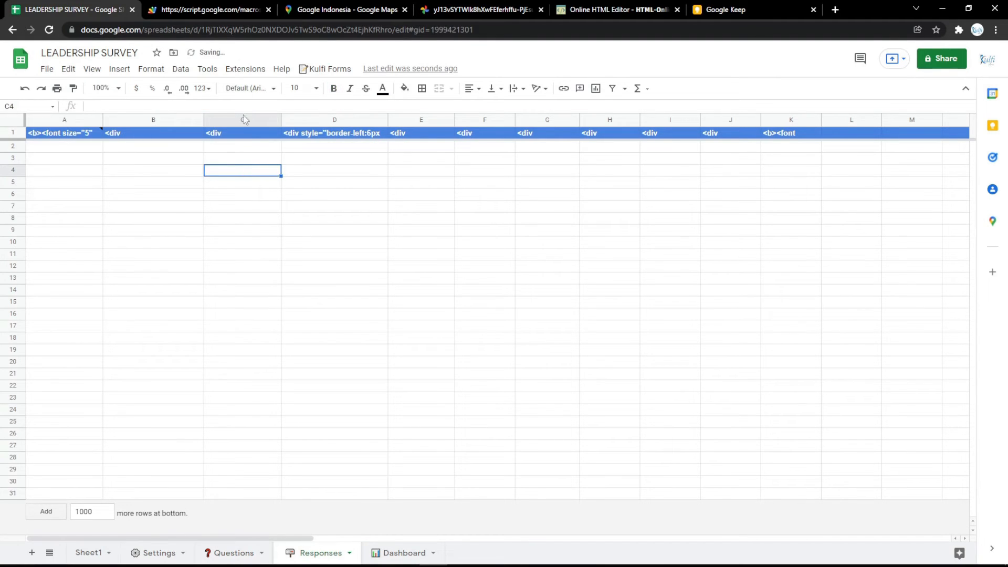
Fill in the web form with department "Office", an answer for every statement and the rating Excellent, and submit it.
click(210, 9)
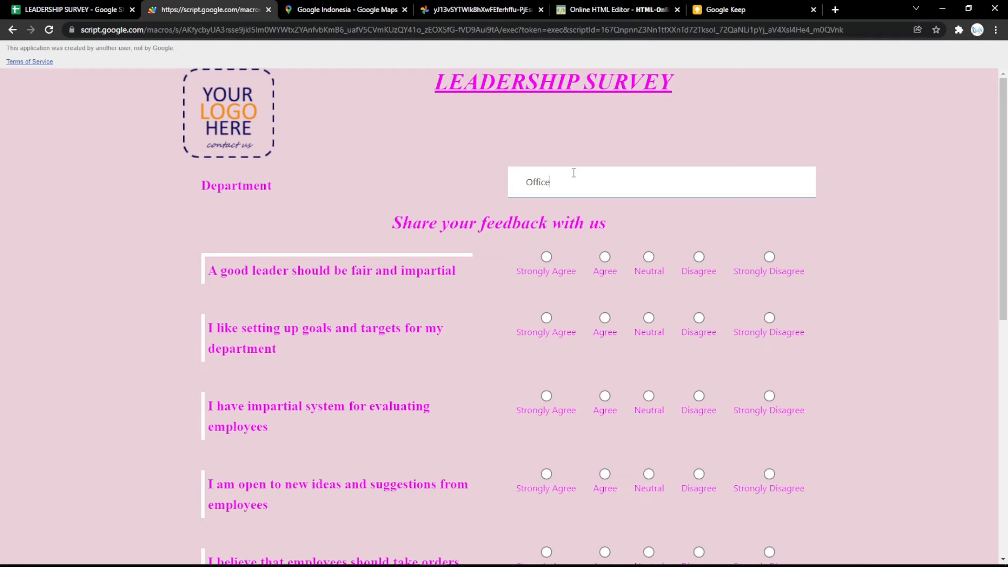
click(605, 257)
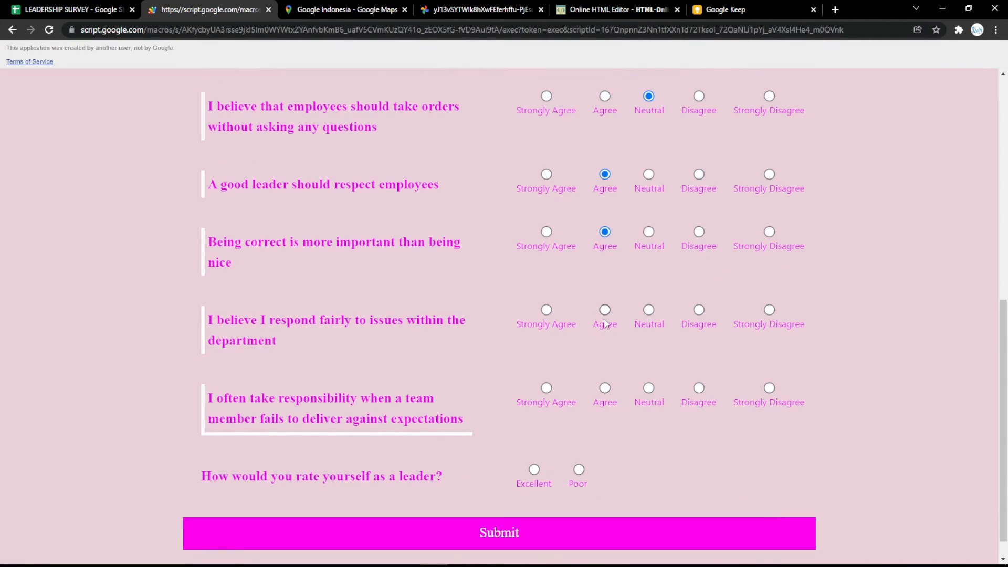
click(534, 468)
scroll(541, 482, down, 1)
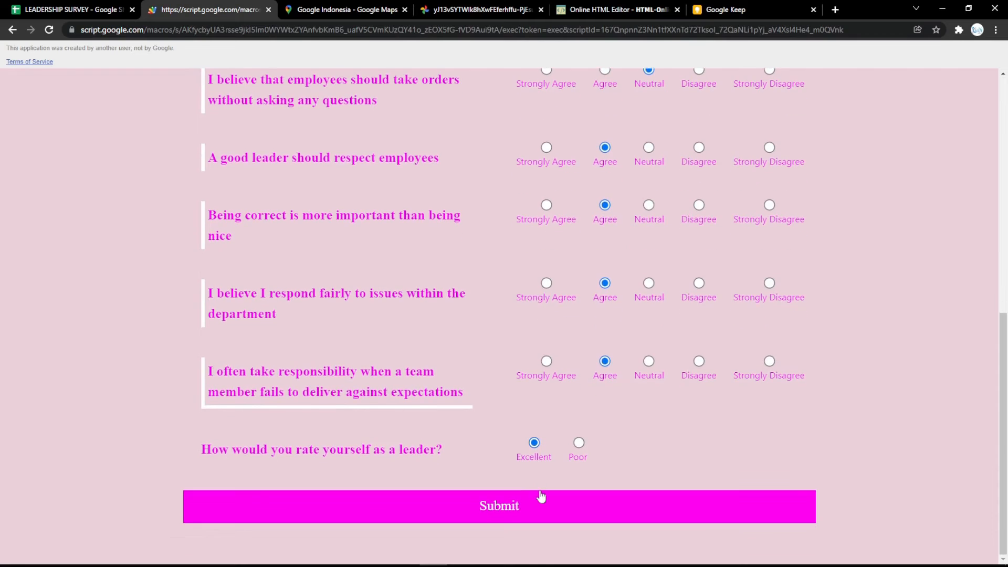
click(541, 496)
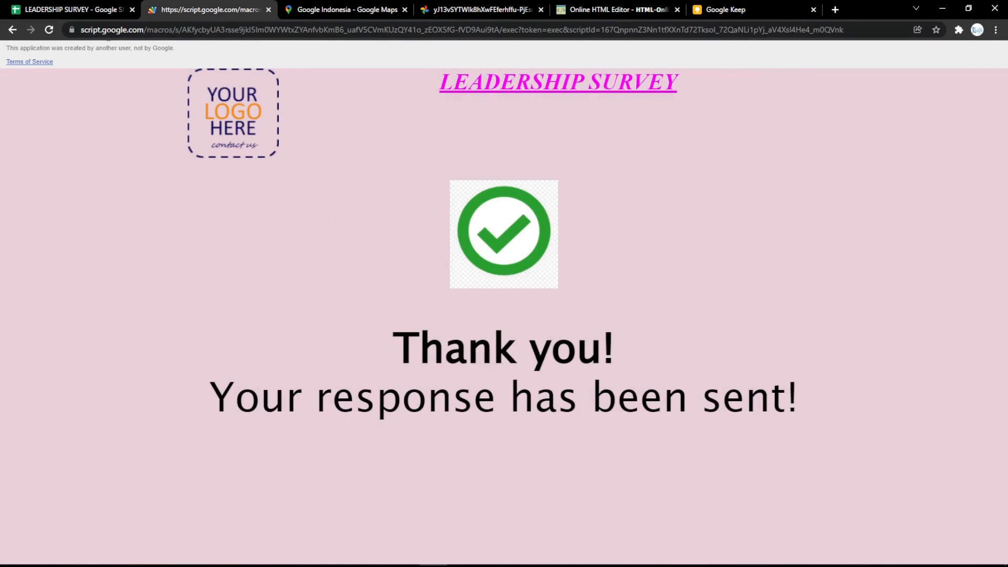
Check the submitted answers on the Responses sheet and review the form's success screen.
click(71, 10)
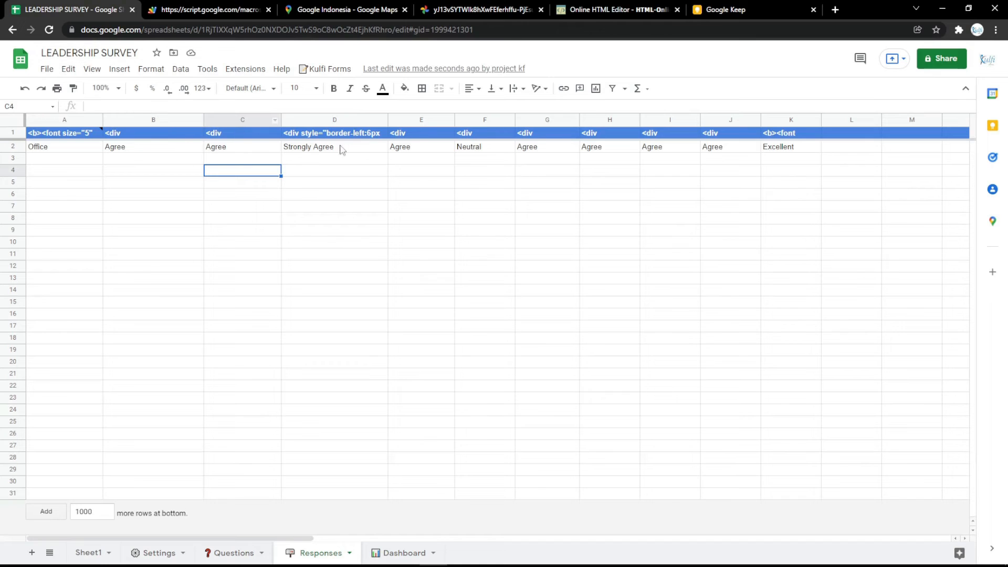
click(205, 7)
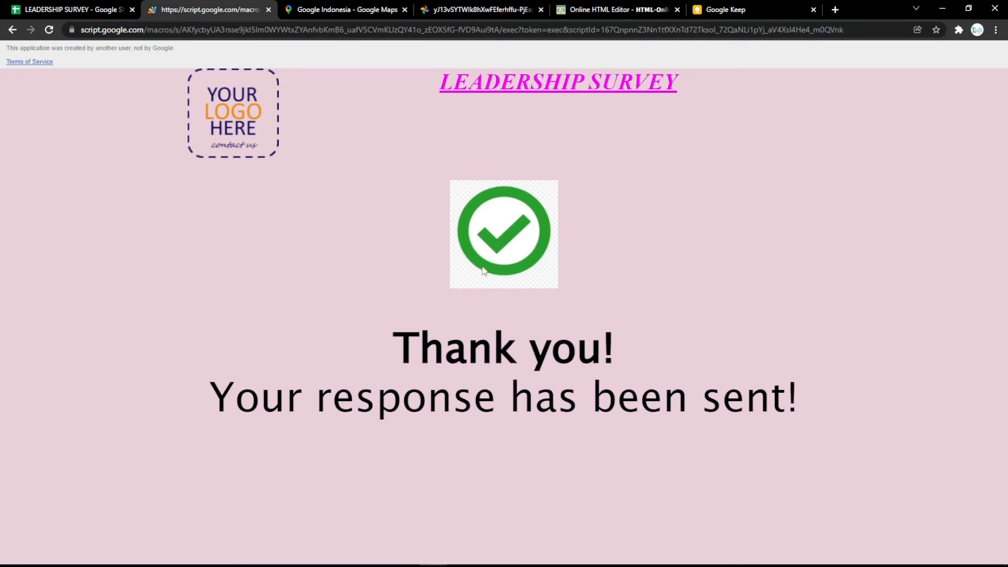
click(71, 9)
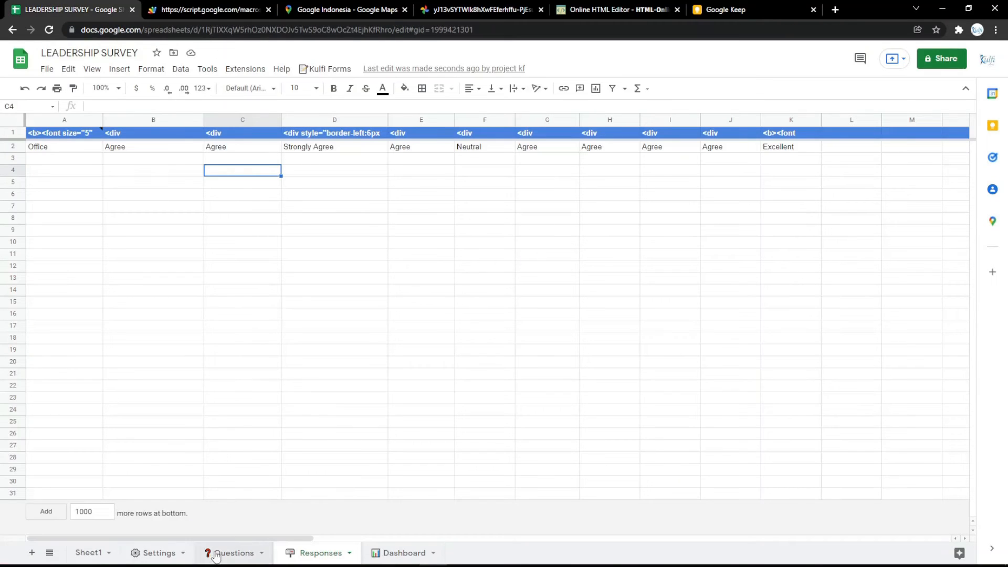
Check the Success screen Text cell on the Settings sheet and copy the address of the bookmarked thank_you_PNG66.png image in a new tab.
click(159, 553)
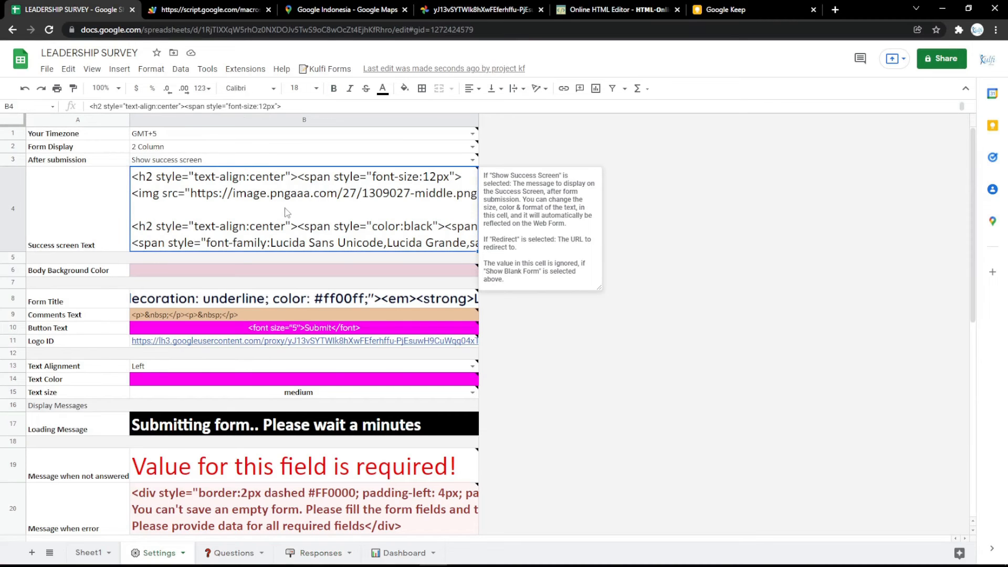
key(ctrl+t)
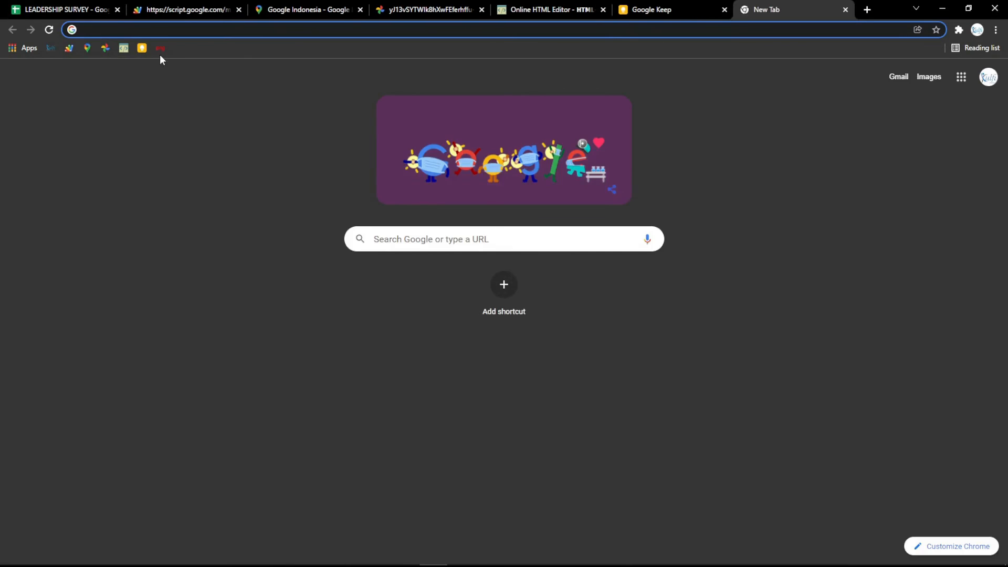
click(158, 49)
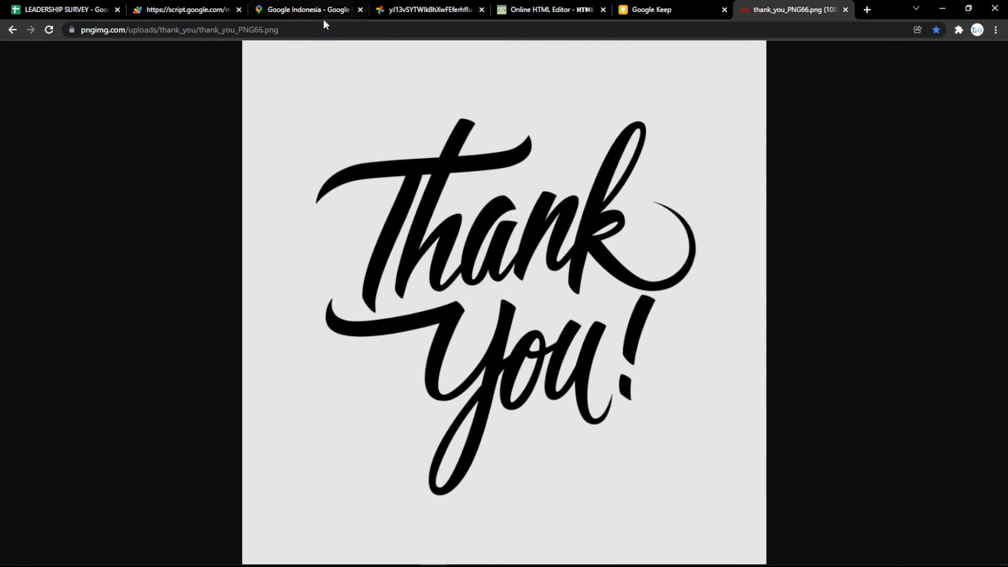
click(322, 29)
click(401, 148)
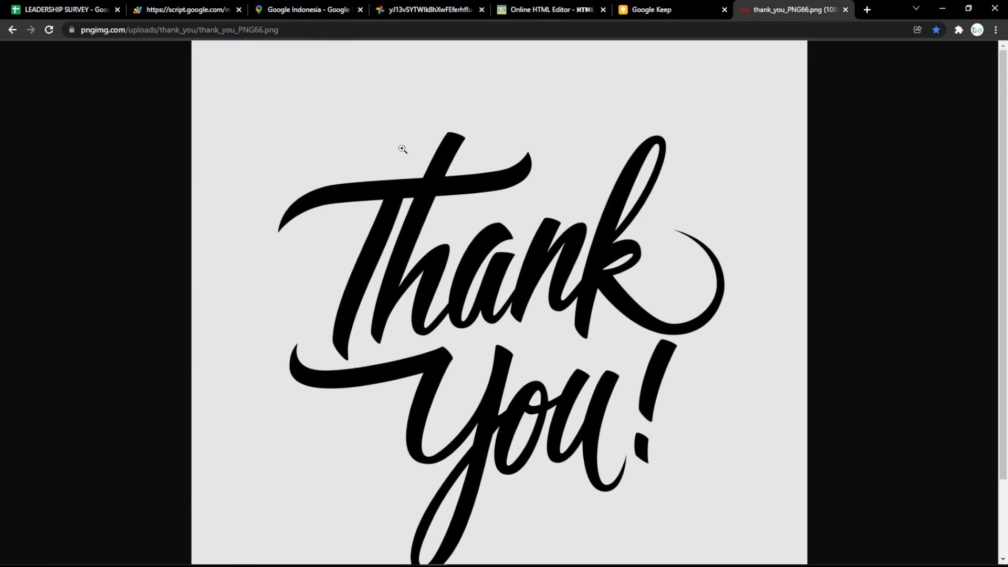
click(362, 29)
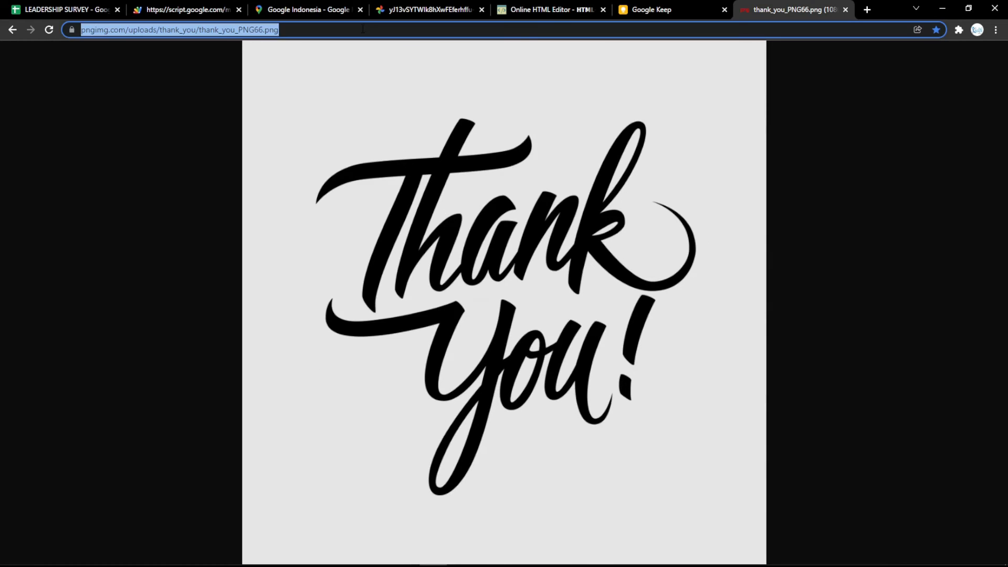
Clear the online HTML editor, insert the thank-you image from the copied address and shrink it to about 464 by 464.
click(565, 17)
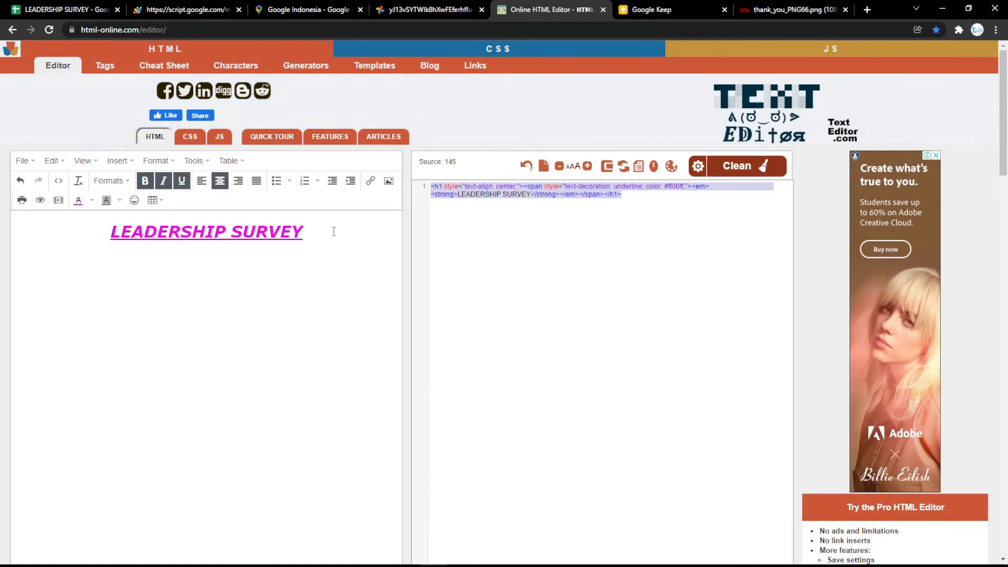
key(ctrl+a)
key(BackSpace)
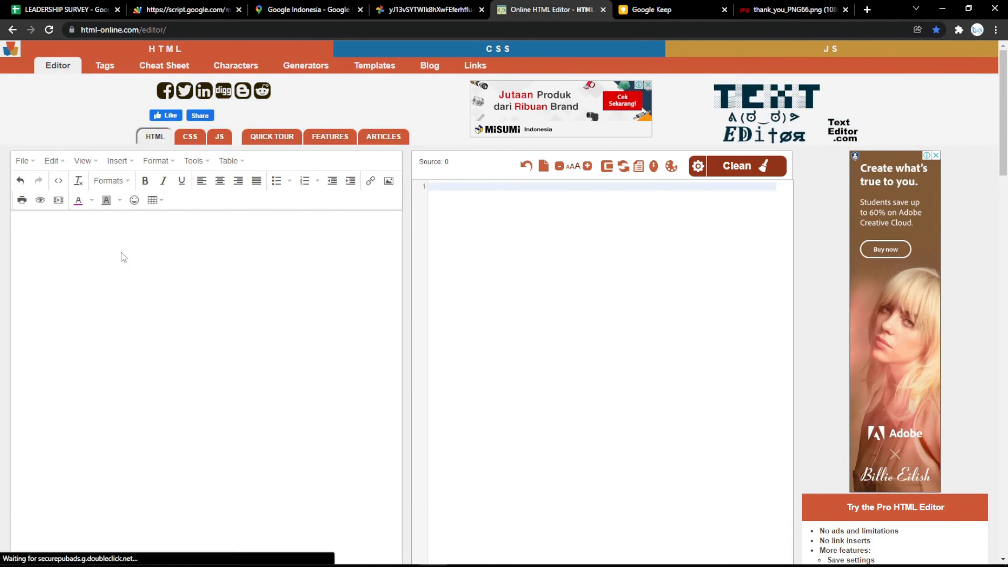
key(ctrl+v)
click(171, 292)
drag(15, 219, 110, 308)
drag(16, 219, 85, 289)
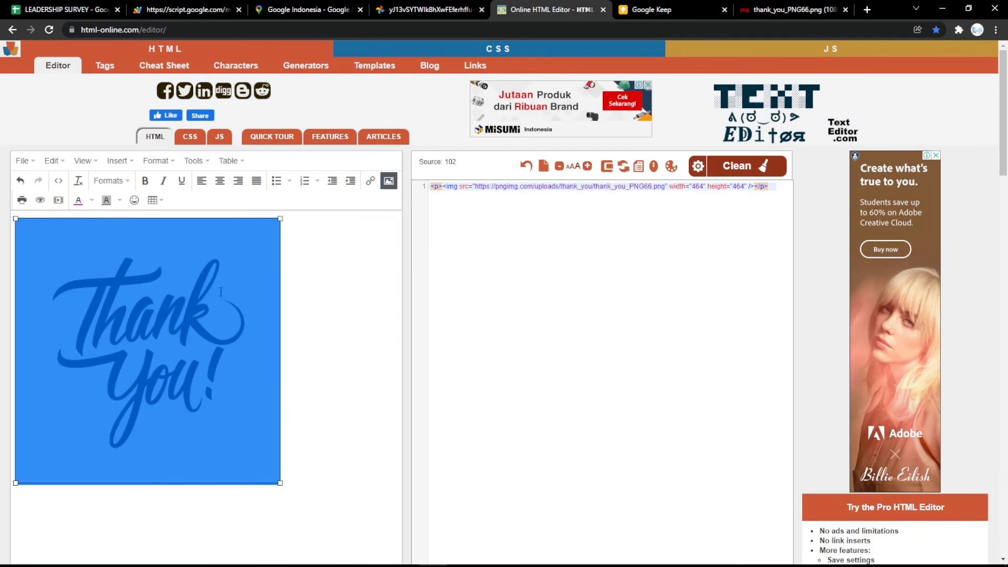
Set the thank-you image's width and height to 500 in the source code and copy the whole code.
click(700, 187)
double_click(699, 186)
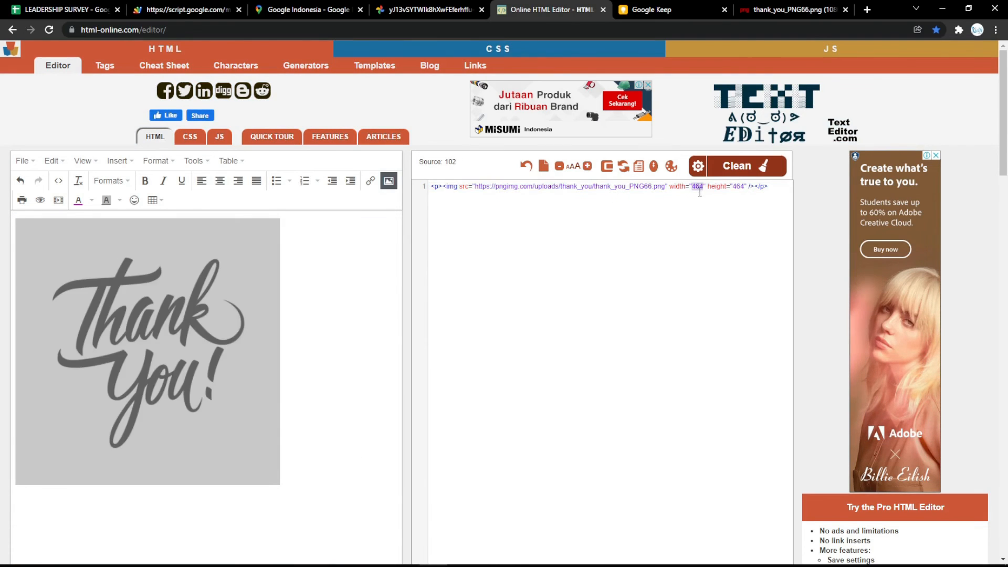
text(500)
double_click(738, 186)
text(500)
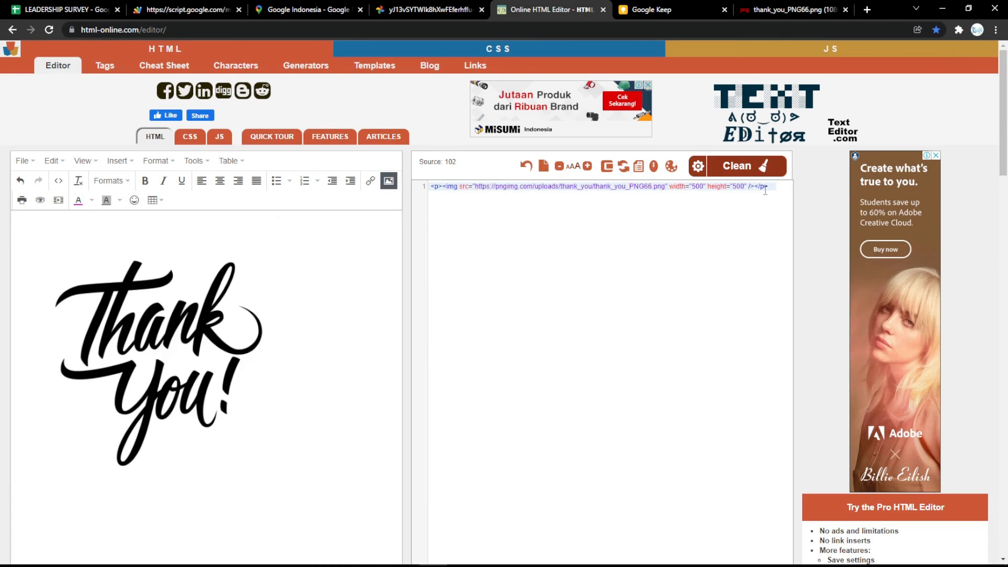
click(773, 188)
key(ctrl+a)
key(ctrl+c)
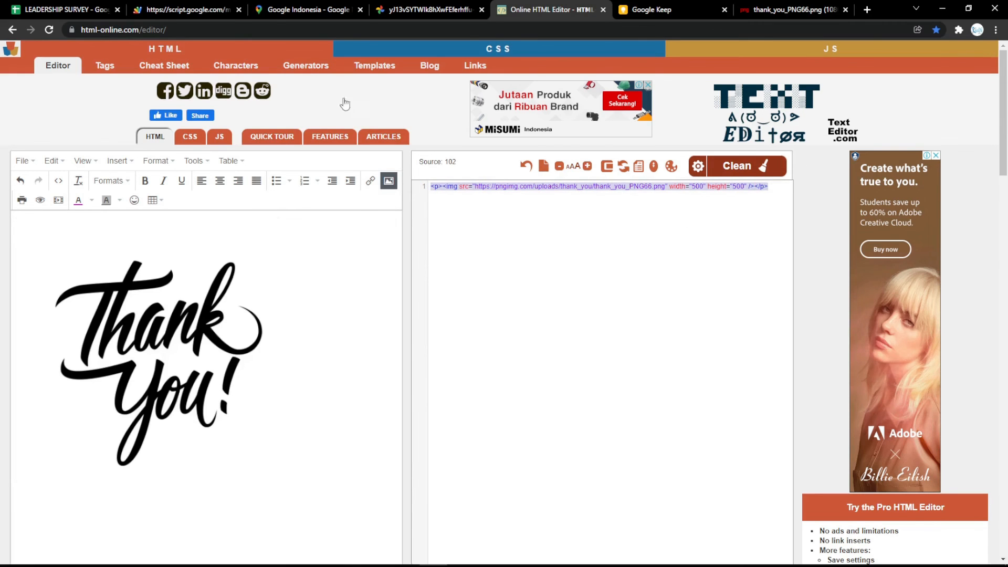
In the Success screen Text cell on the Settings sheet, replace the check-mark img tag with the copied thank-you image code.
click(66, 10)
double_click(135, 203)
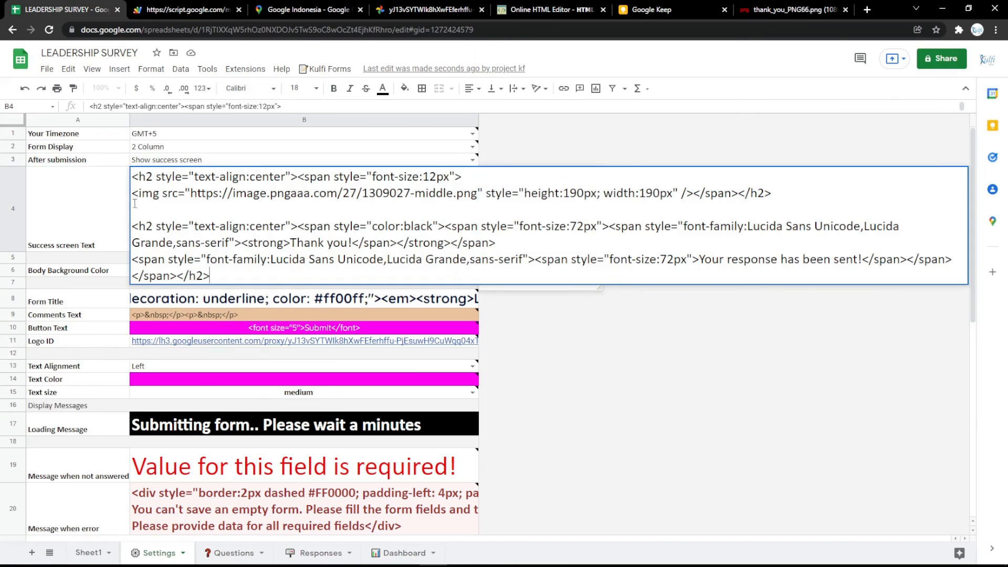
shift+click(693, 195)
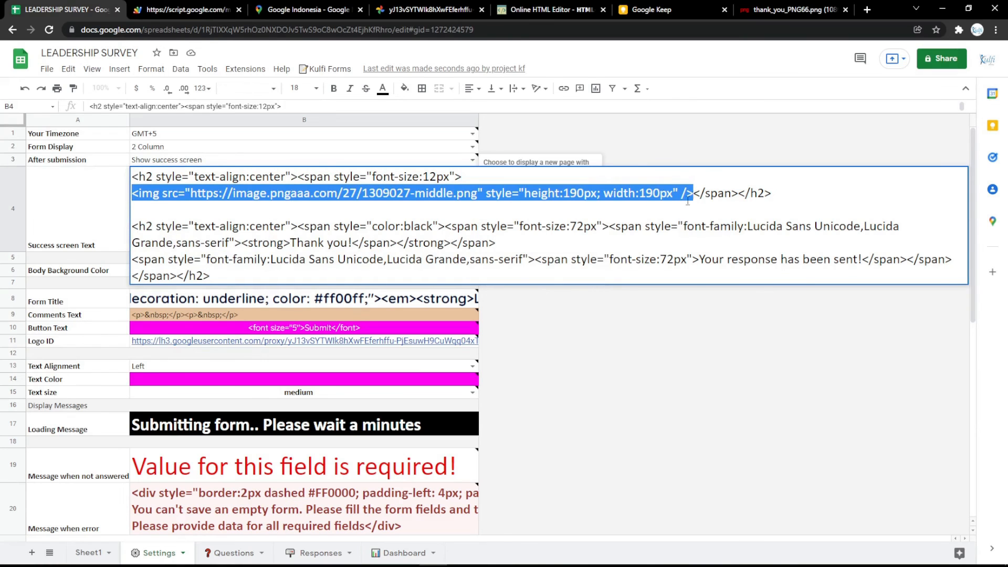
key(ctrl+v)
key(Return)
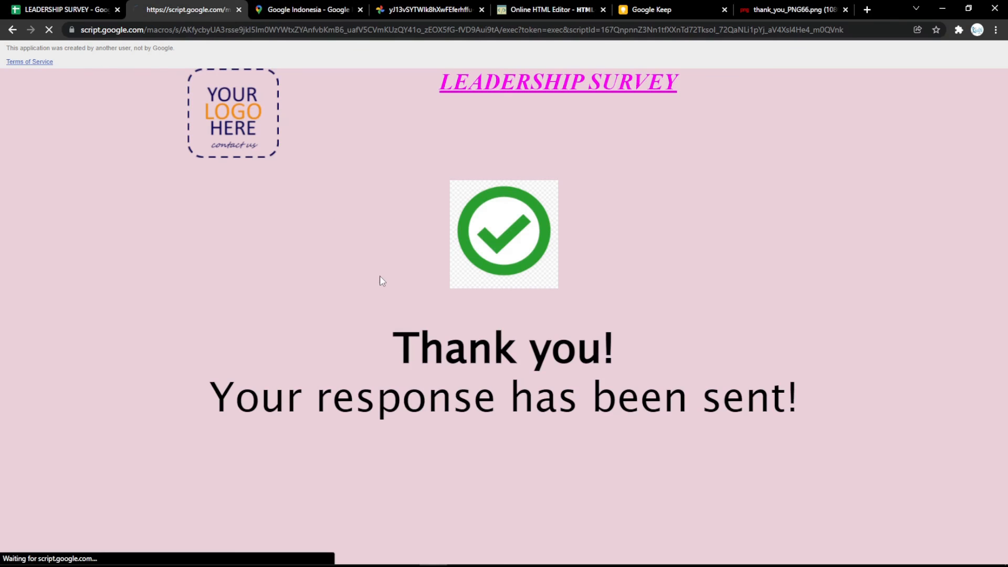